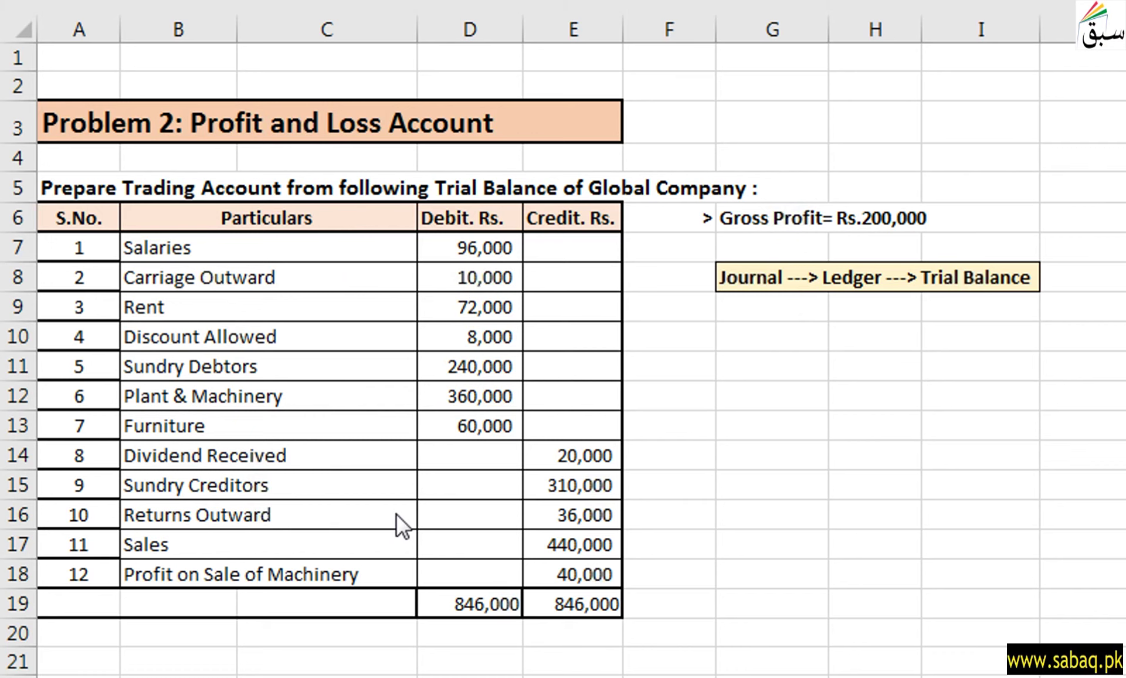
# Mark the Salaries row of the trial balance as P/L Dr in cell F7.
pyautogui.press('pagedown')
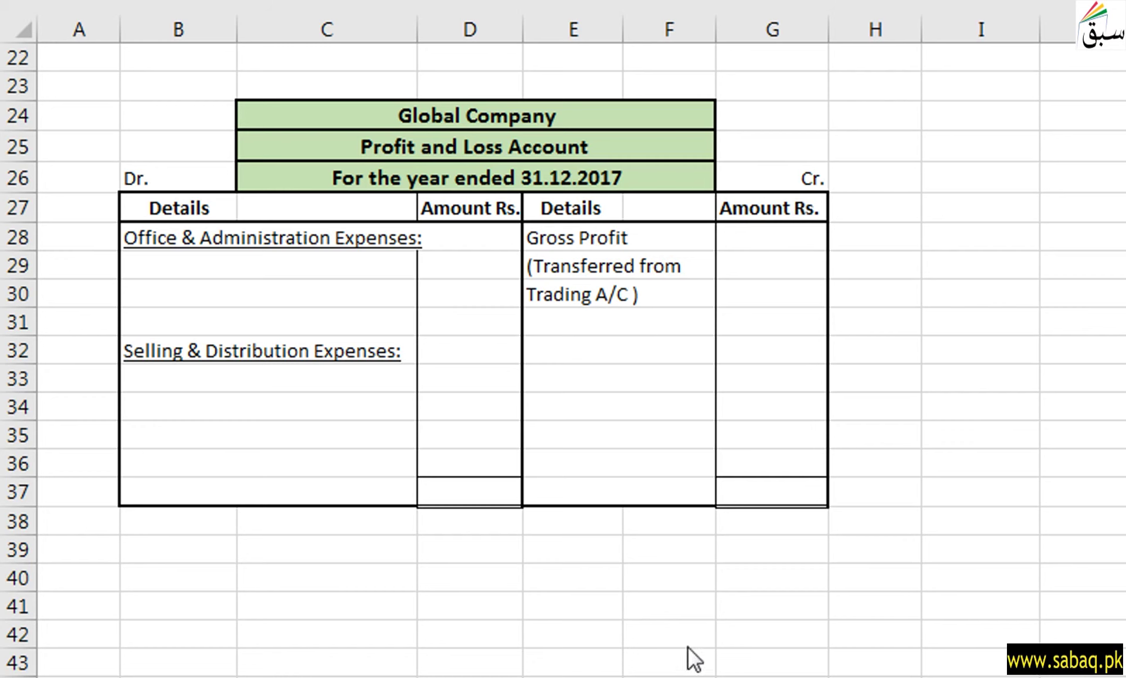
pyautogui.click(669, 676)
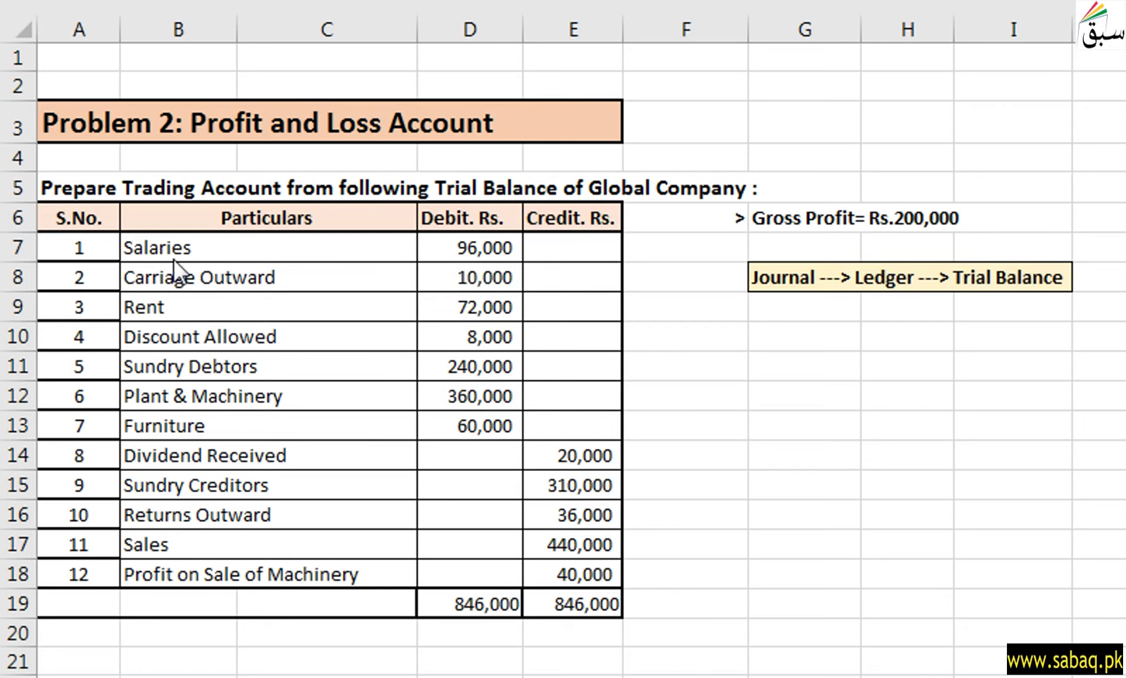
pyautogui.scroll(-1, 672, 253)
pyautogui.click(668, 249)
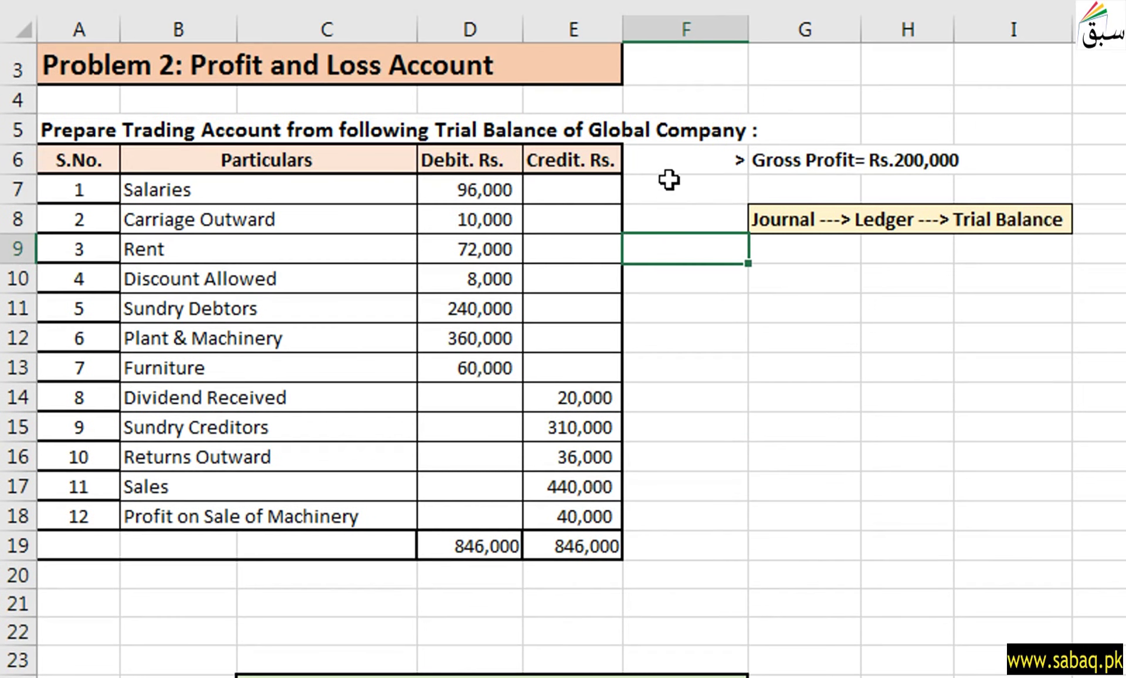
pyautogui.click(673, 188)
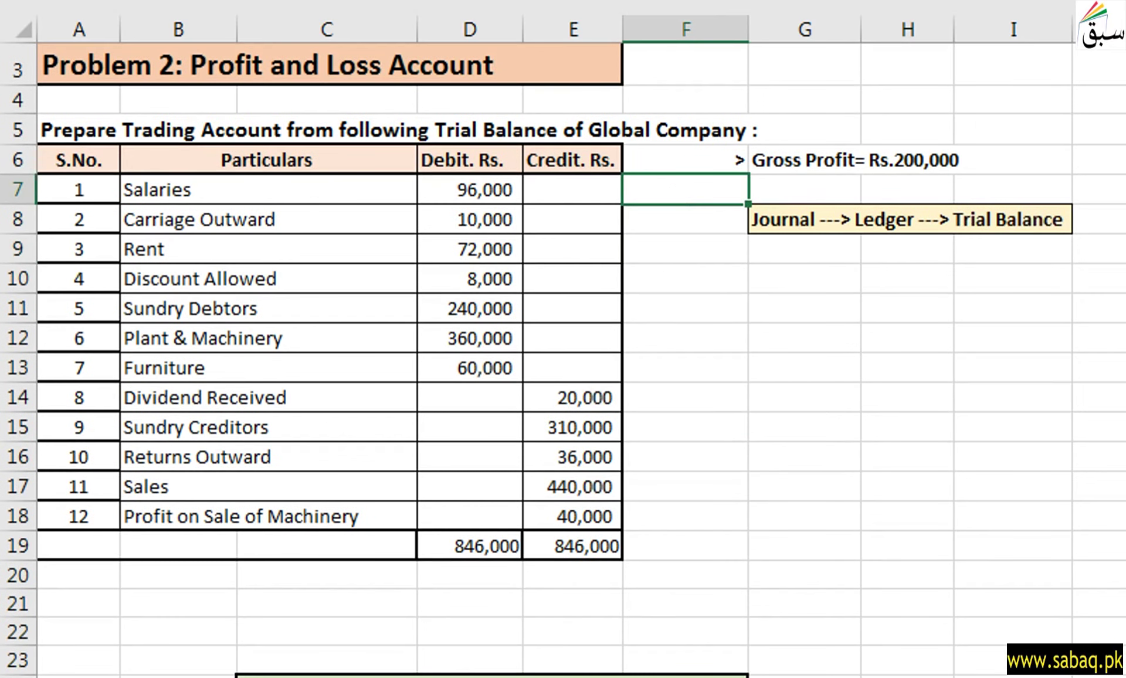
pyautogui.scroll(1, 674, 188)
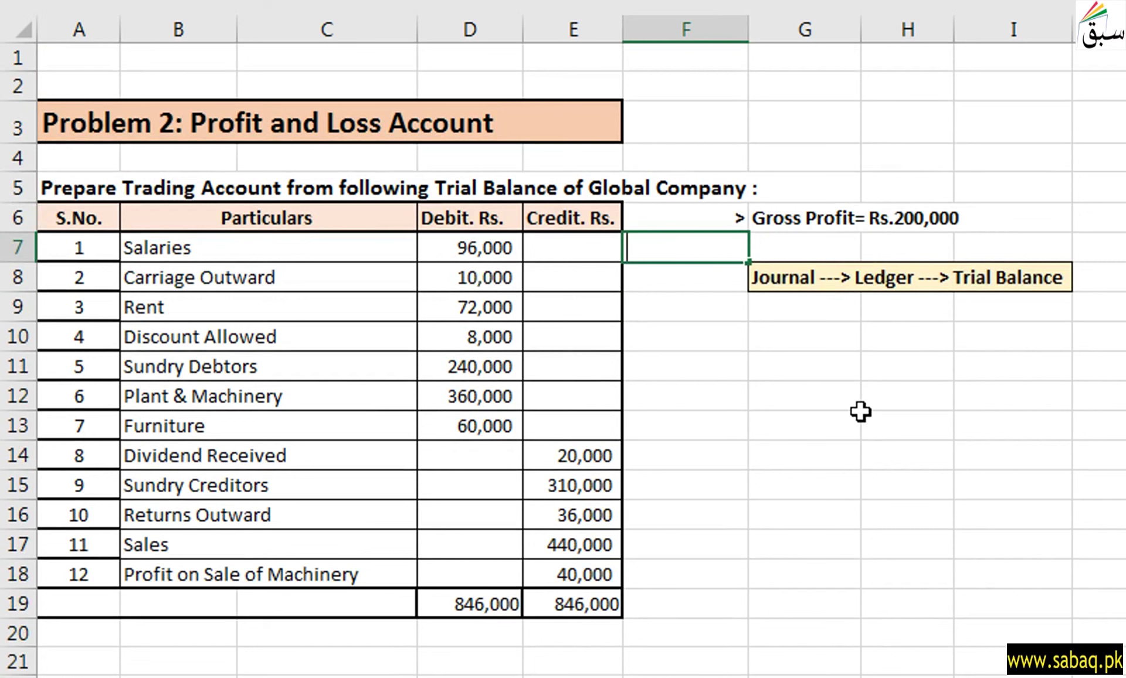
pyautogui.write('P/L Dr')
pyautogui.click(859, 412)
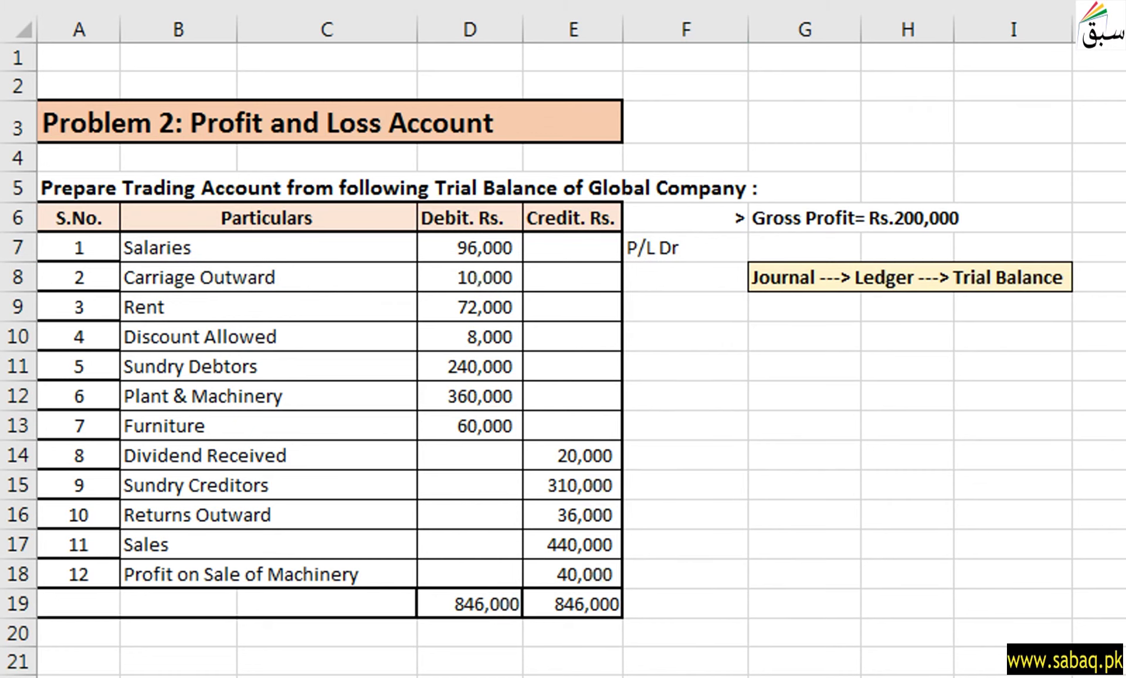
# Enter 96,000 as the Salaries amount in cell D29 under Office & Administration Expenses.
pyautogui.scroll(-7, 587, 469)
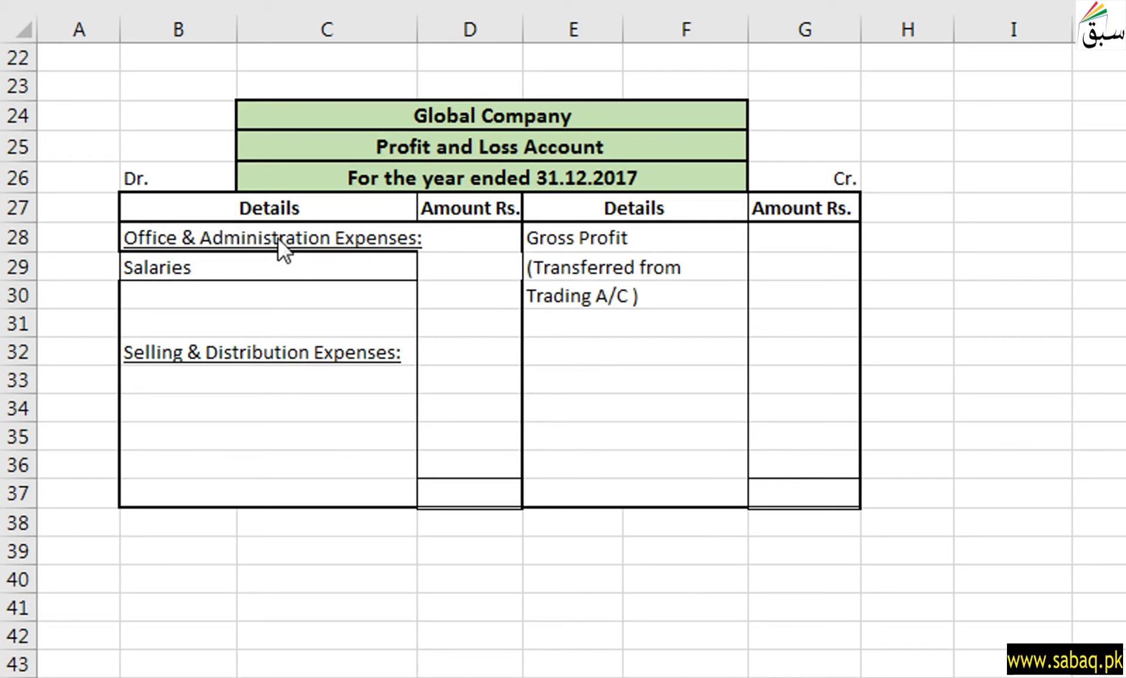
pyautogui.click(480, 265)
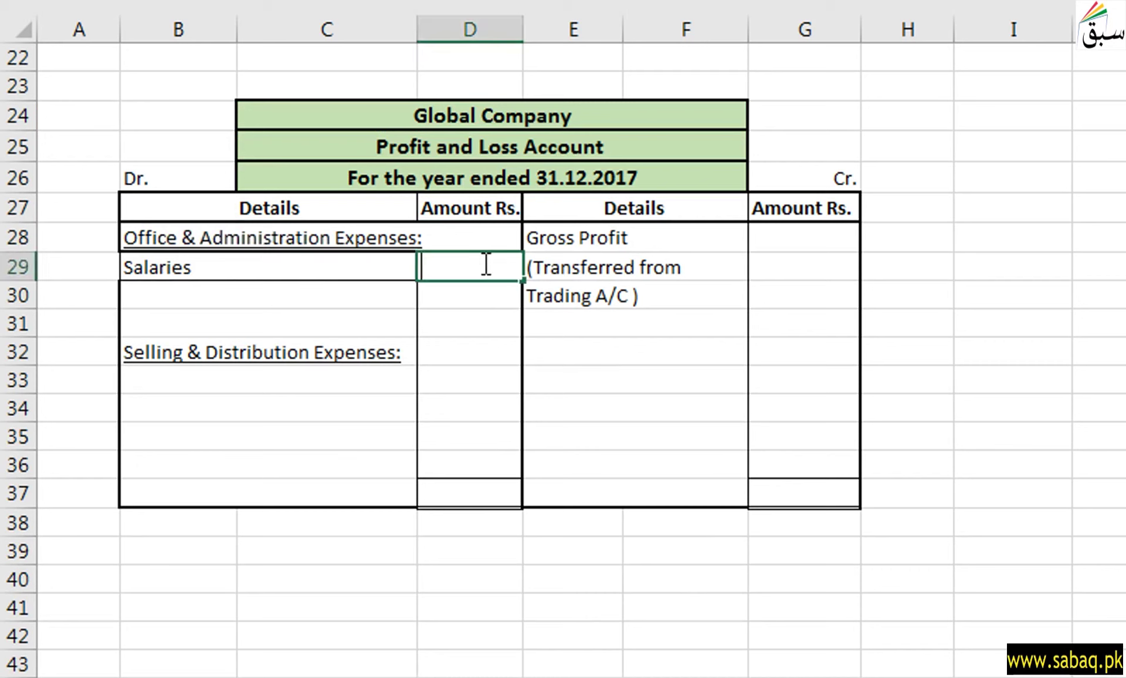
pyautogui.write('96,000')
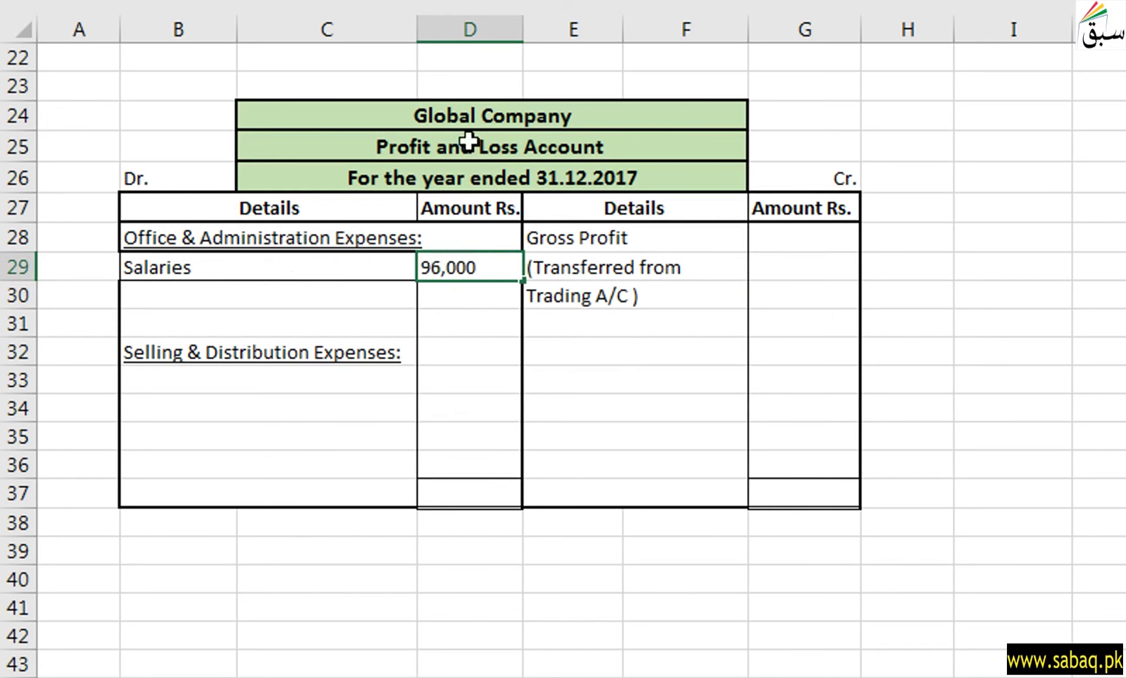
pyautogui.click(577, 398)
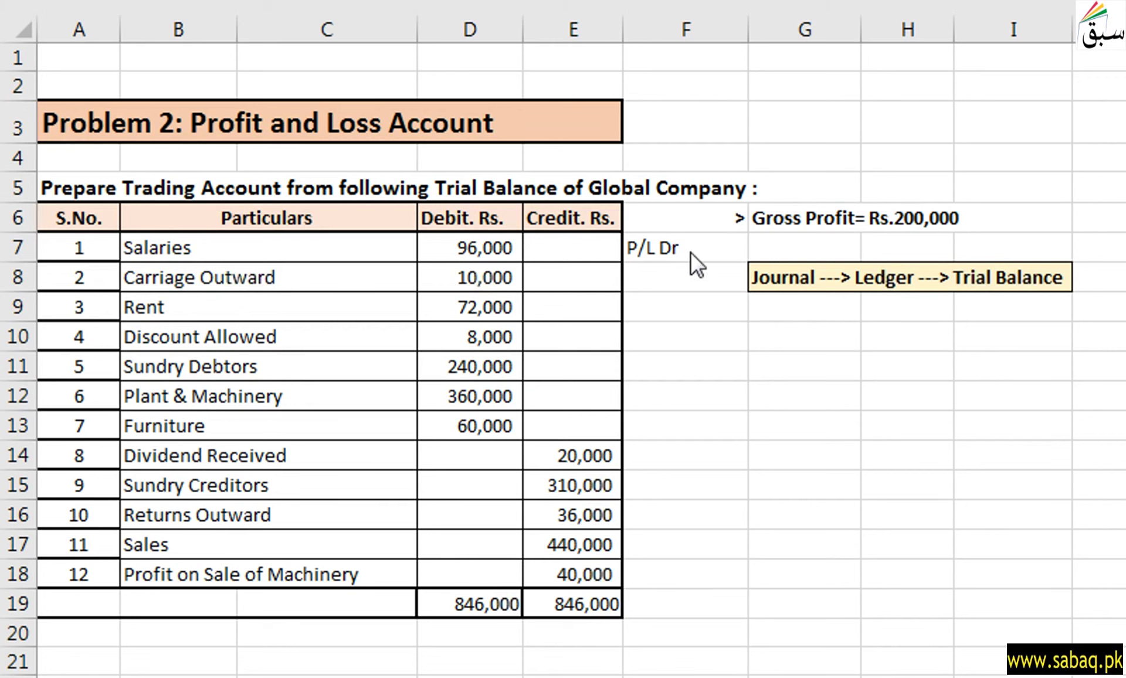
# Mark Carriage Outward as P/L Dr in the trial balance and enter its amount of 10,000 in cell D33 of the Profit and Loss Account.
pyautogui.write('P/L Dr')
pyautogui.press('pagedown')
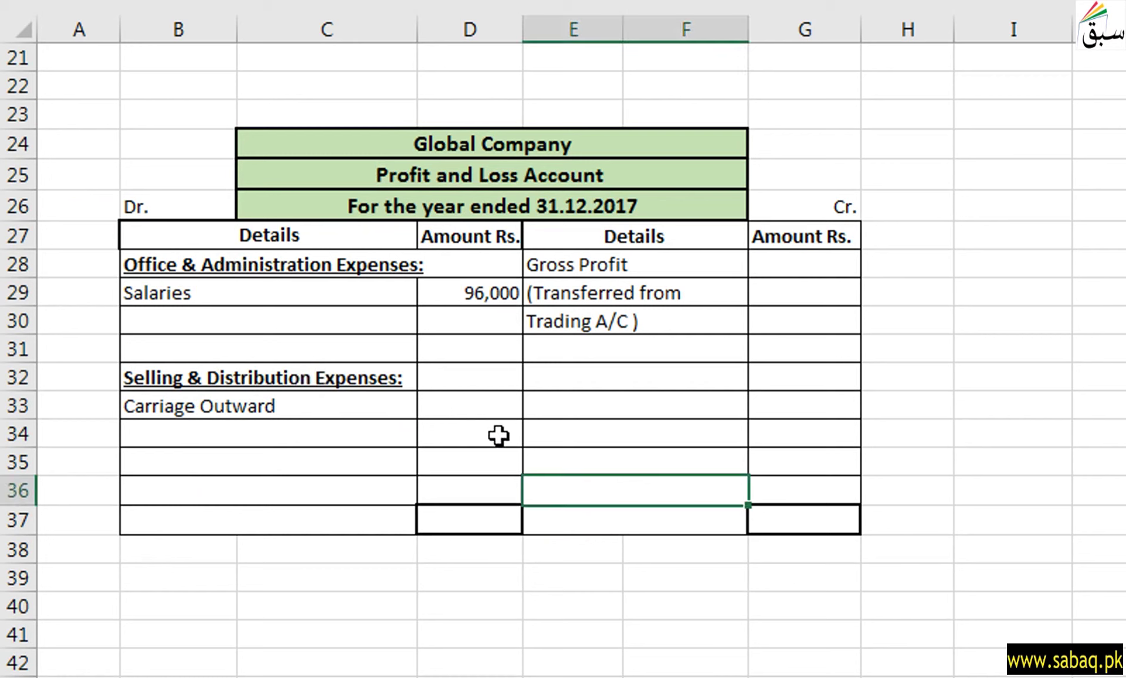
pyautogui.click(484, 403)
pyautogui.doubleClick(484, 403)
pyautogui.write('10,000')
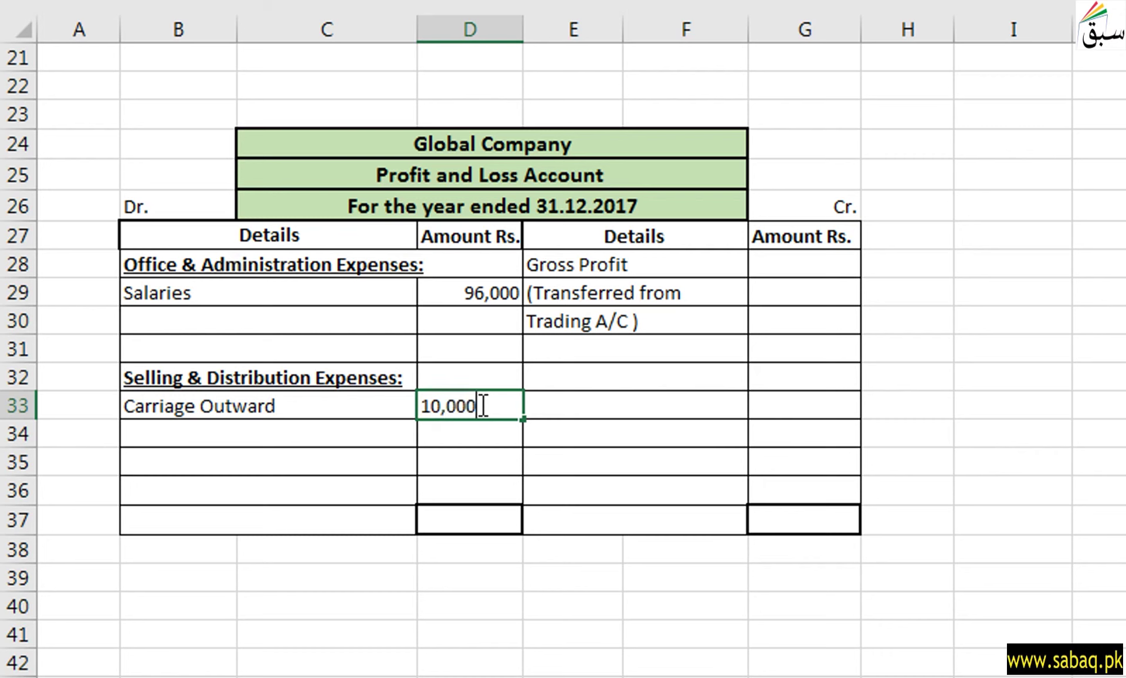
pyautogui.click(469, 578)
pyautogui.click(622, 674)
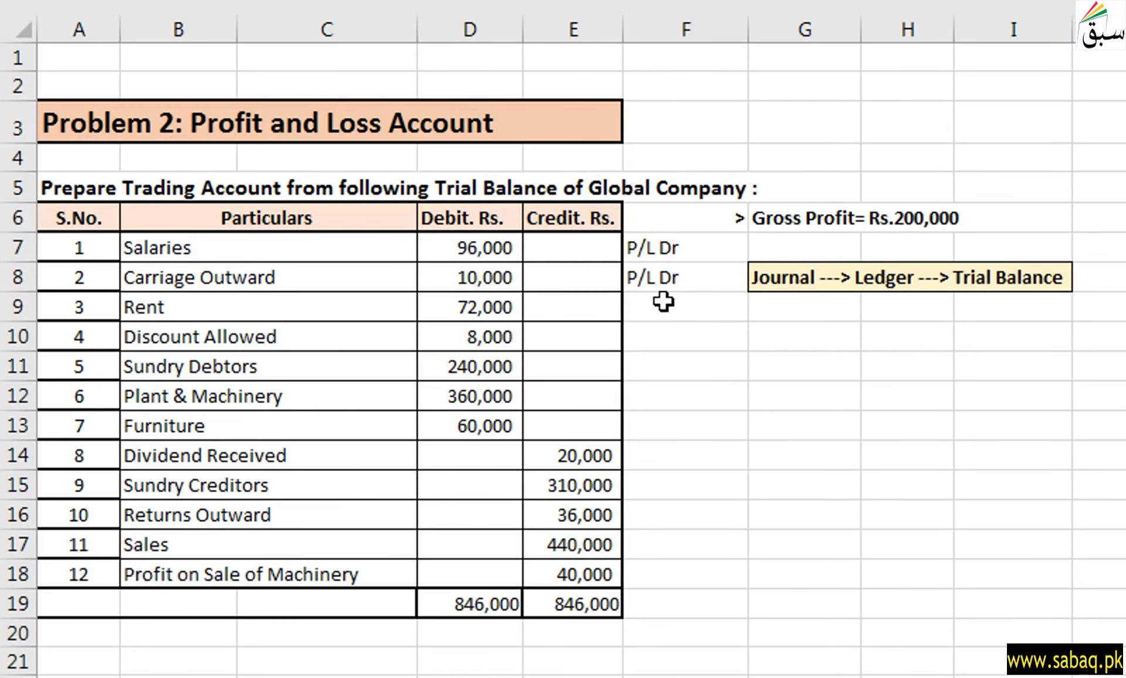
# Mark the Rent and Discount Allowed rows of the trial balance as P/L Dr in cells F9 and F10.
pyautogui.click(664, 302)
pyautogui.doubleClick(664, 302)
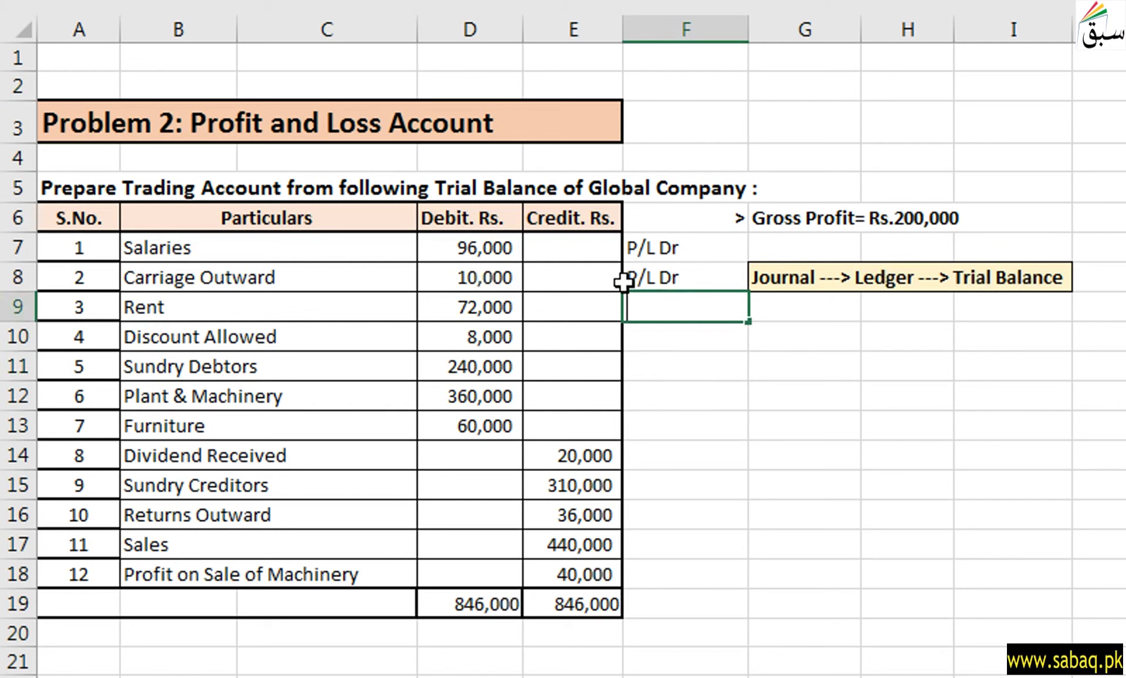
pyautogui.write('P/L')
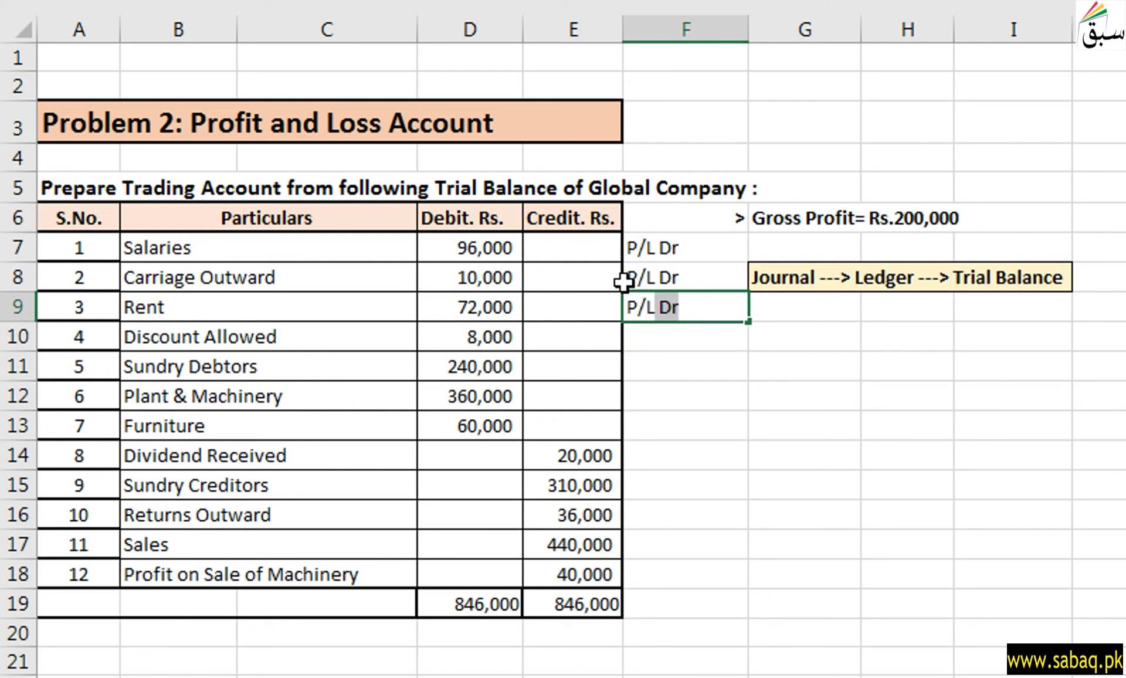
pyautogui.press('Return')
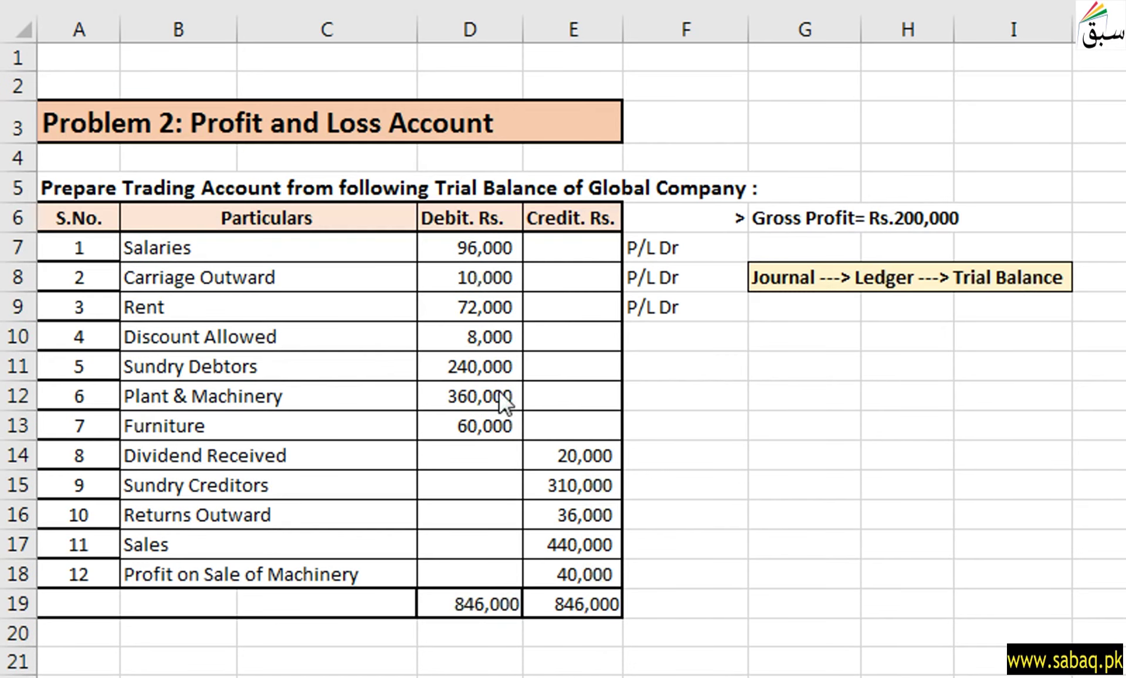
pyautogui.click(658, 338)
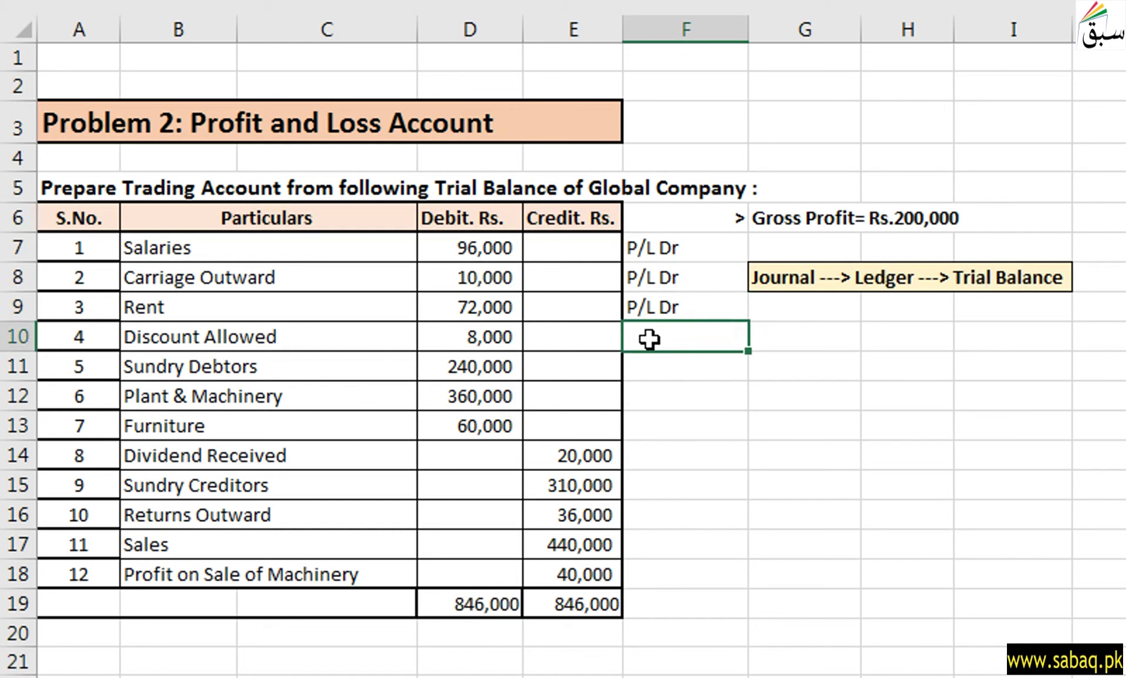
pyautogui.write('P/L Dr')
pyautogui.click(1103, 366)
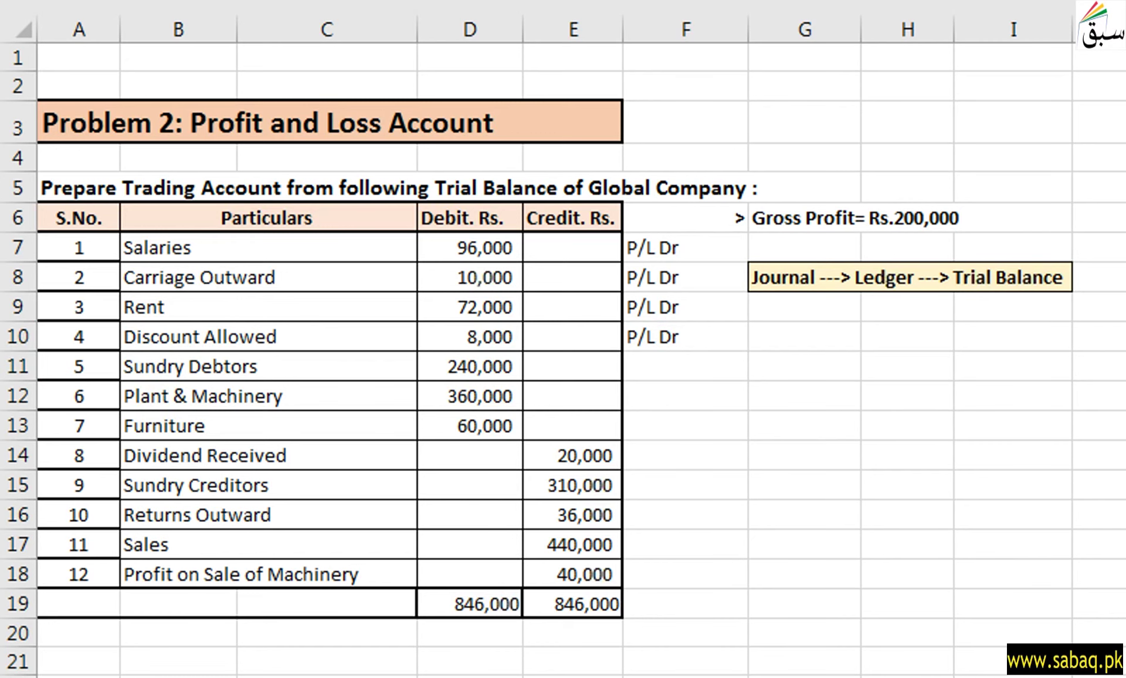
# Enter 8,000 as the Discount Allowed amount in cell D34 under Selling & Distribution Expenses.
pyautogui.scroll(-4, 563, 359)
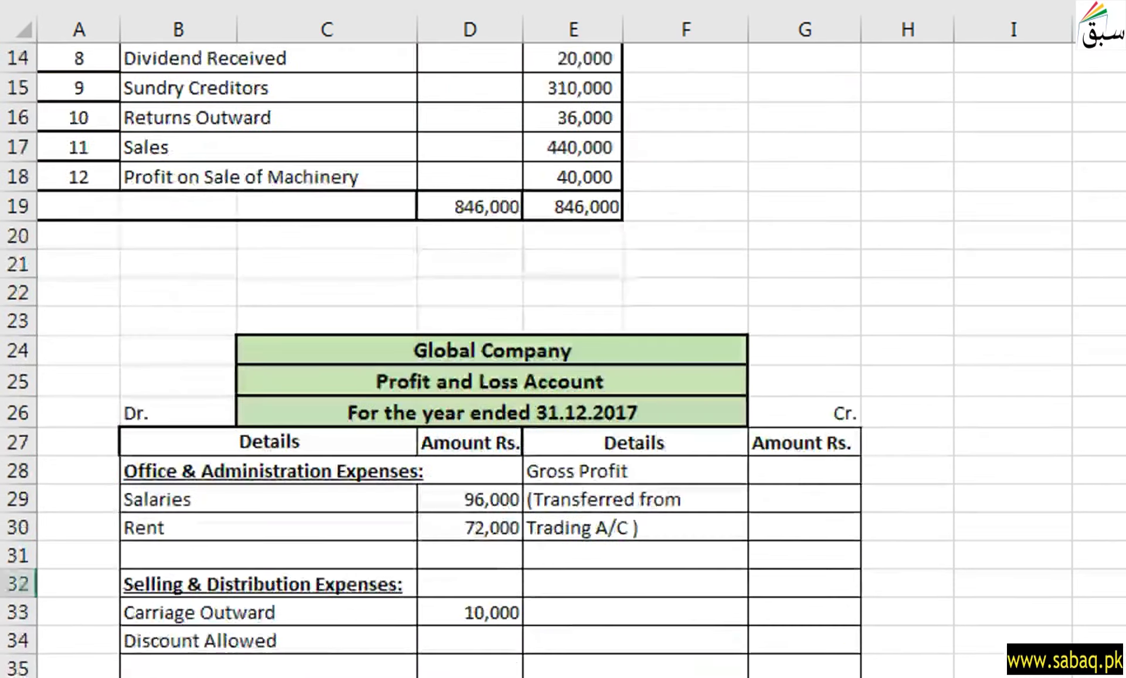
pyautogui.scroll(-2, 563, 358)
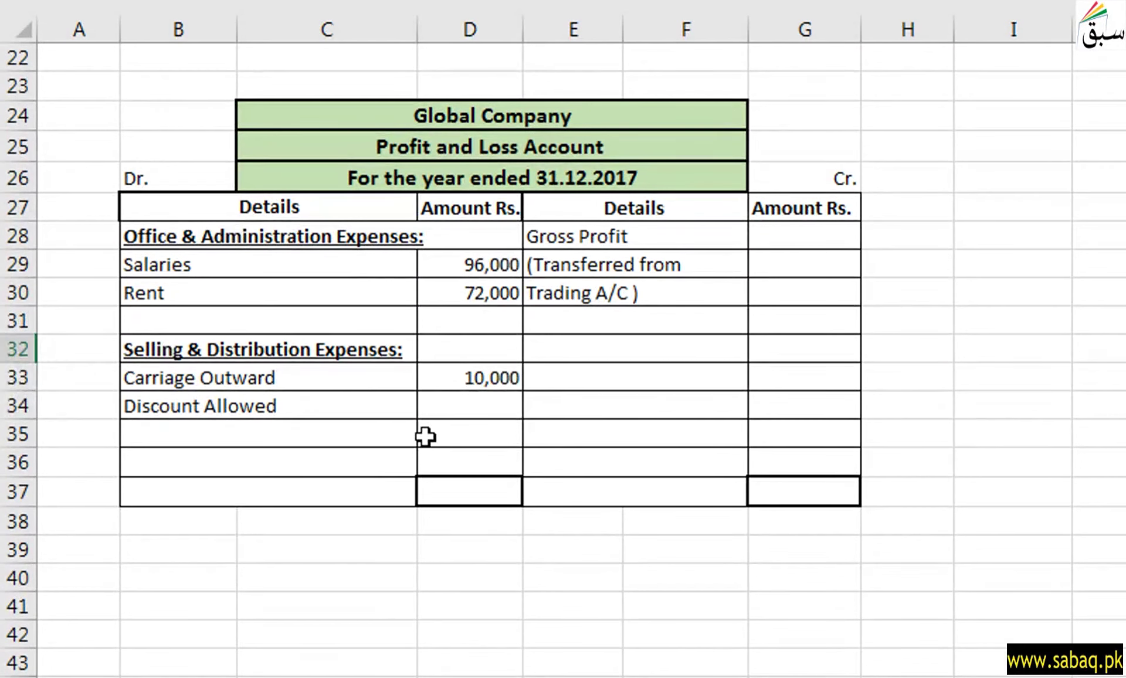
pyautogui.click(491, 392)
# Mark the Sundry Debtors row of the trial balance as B/S in cell F11.
pyautogui.scroll(7, 487, 409)
pyautogui.click(680, 336)
pyautogui.write('P/L Dr')
pyautogui.press('Return')
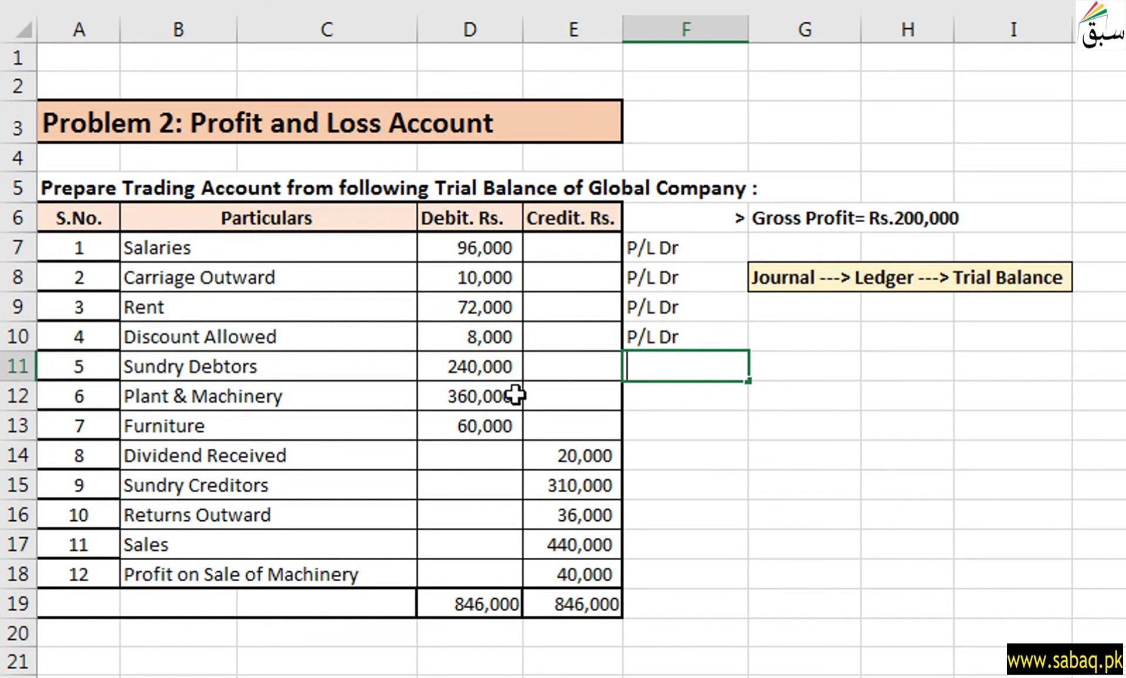
pyautogui.press('F2')
pyautogui.write('B/S')
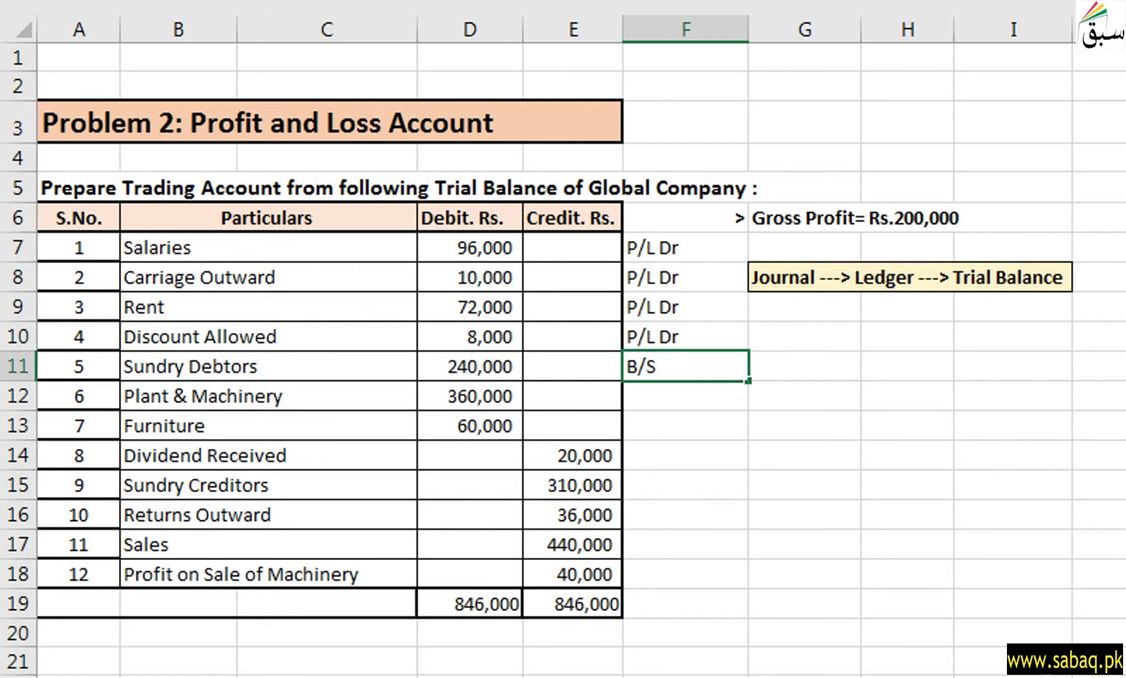
pyautogui.click(789, 404)
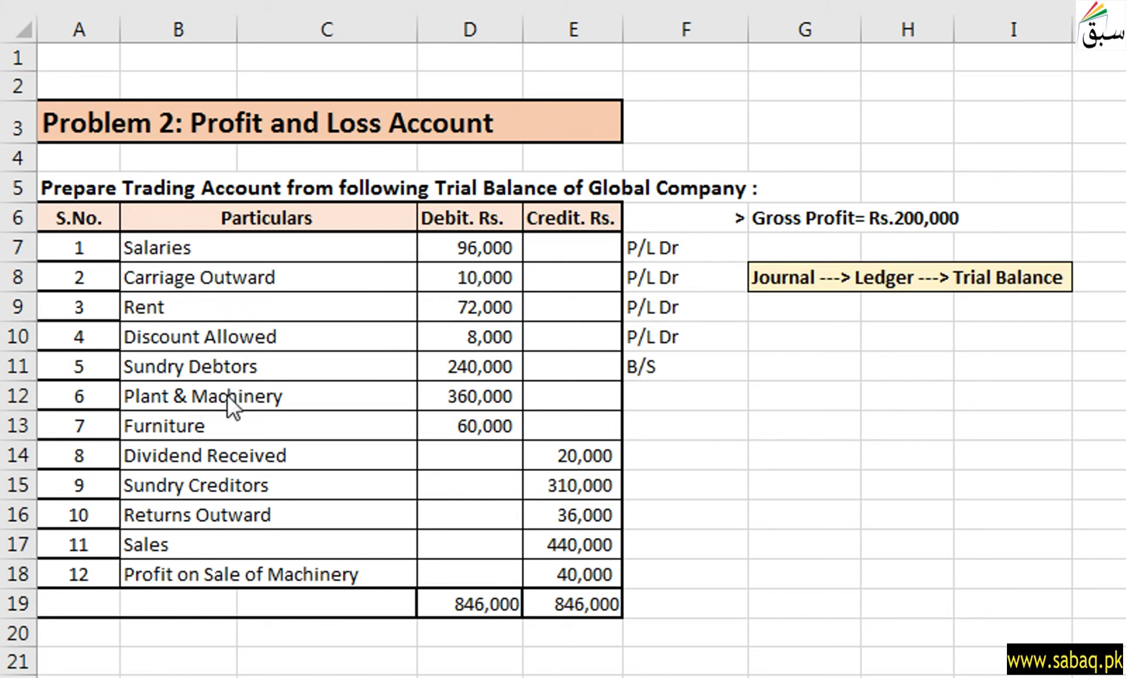
# Mark the Plant & Machinery and Furniture rows of the trial balance as B/S in cells F12 and F13.
pyautogui.press('Right')
pyautogui.press('F2')
pyautogui.click(667, 396)
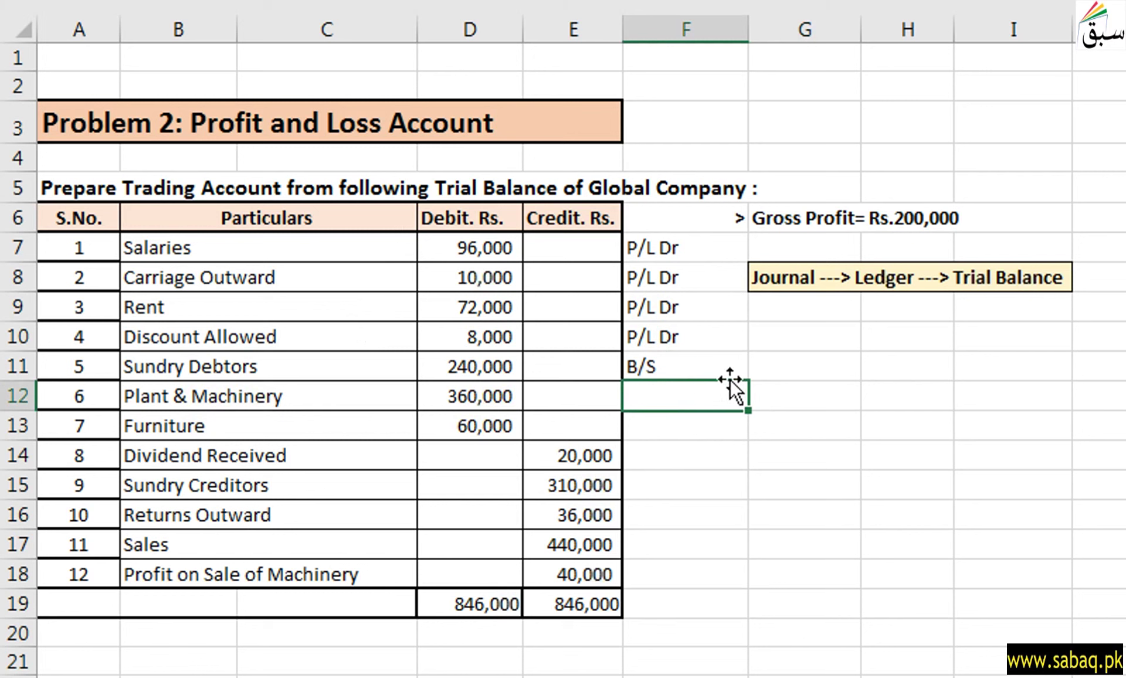
pyautogui.write('B/')
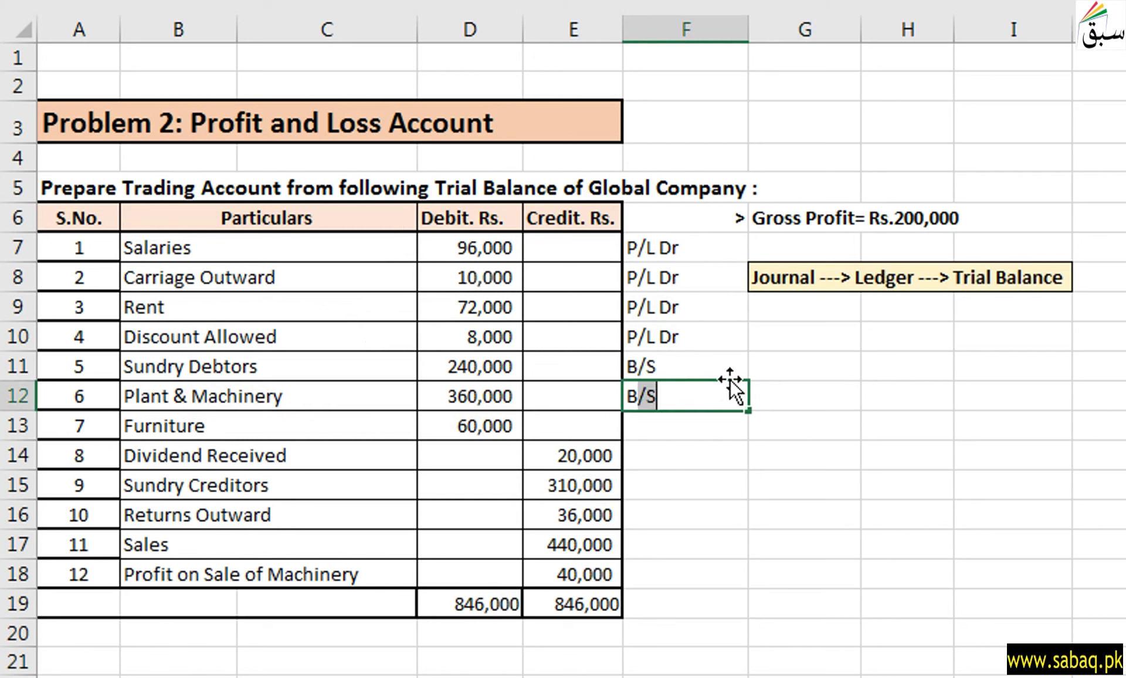
pyautogui.write('S')
pyautogui.press('Return')
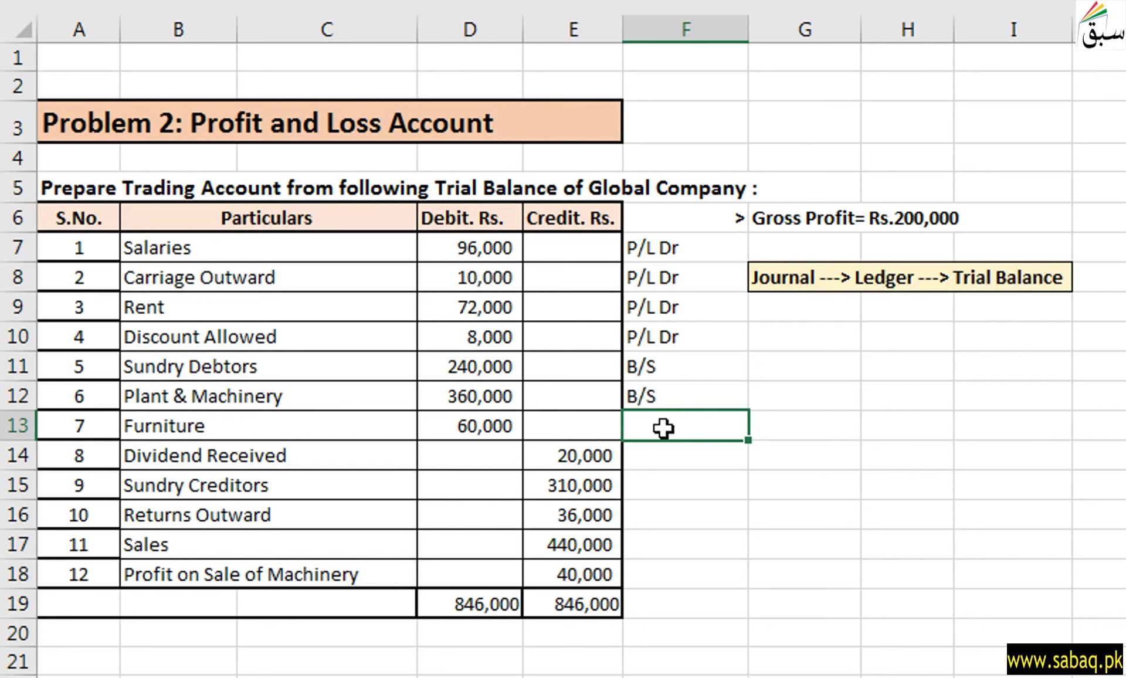
pyautogui.write('B/S')
pyautogui.click(694, 458)
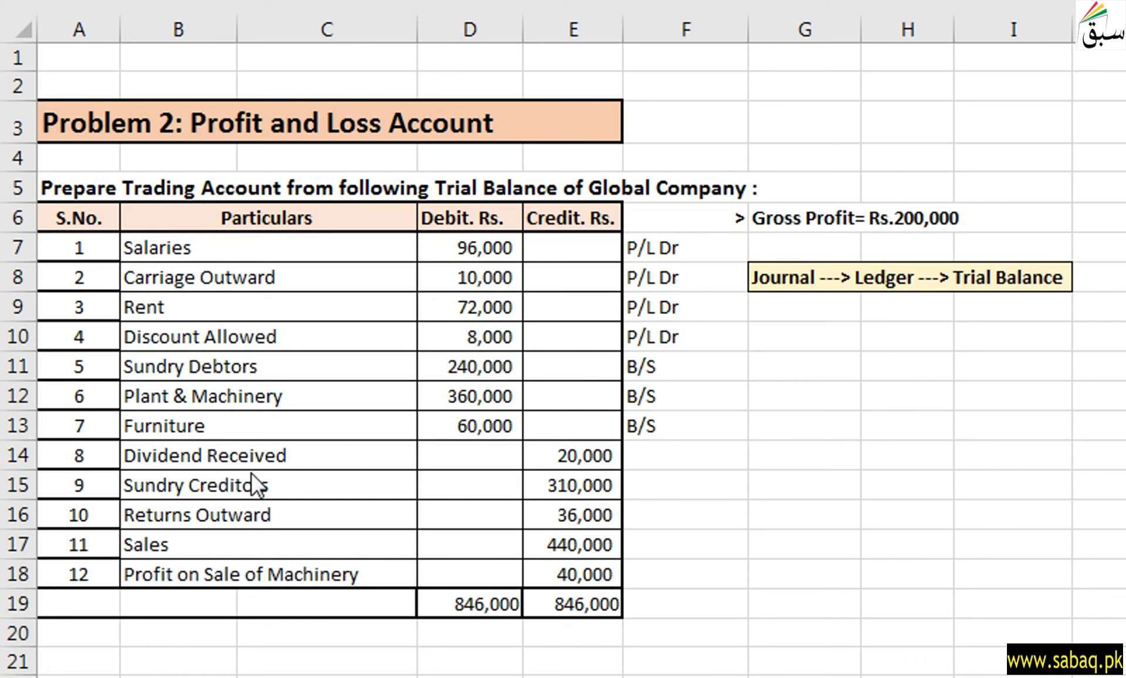
# Mark the Dividend Received row of the trial balance as P/L Cr in cell F14.
pyautogui.click(669, 458)
pyautogui.doubleClick(675, 457)
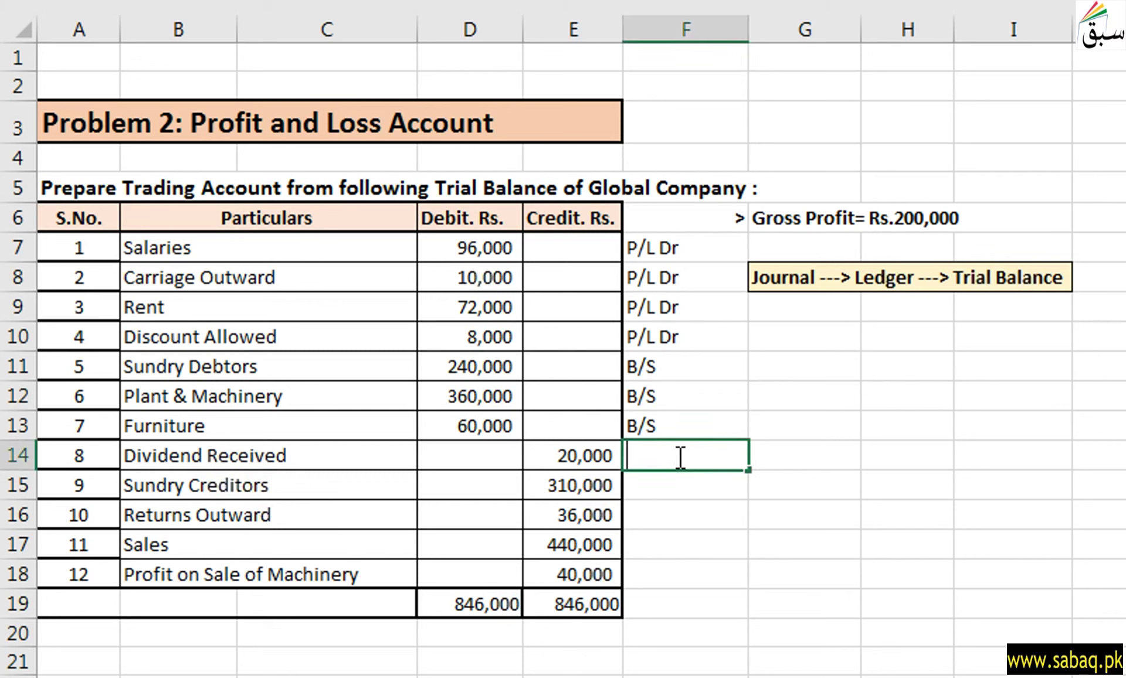
pyautogui.write('P/L Cr')
pyautogui.click(797, 435)
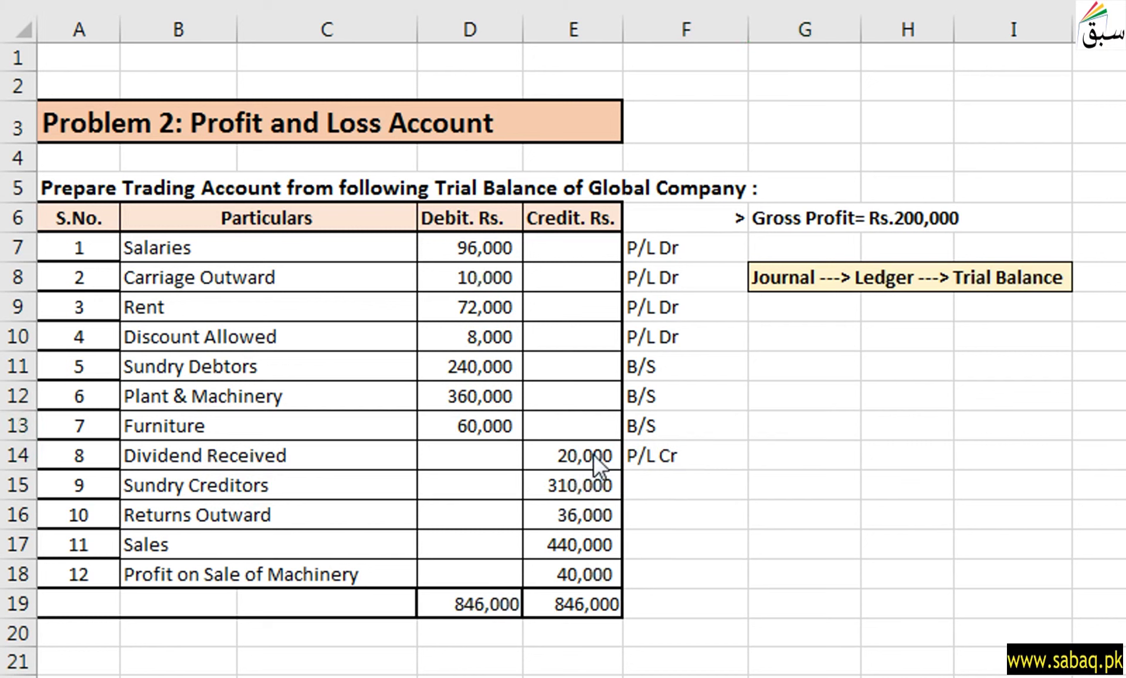
# Enter 20000 as the Dividend Received amount in cell G31 on the credit side of the Profit and Loss Account.
pyautogui.scroll(-7, 563, 352)
pyautogui.click(787, 346)
pyautogui.write('20000')
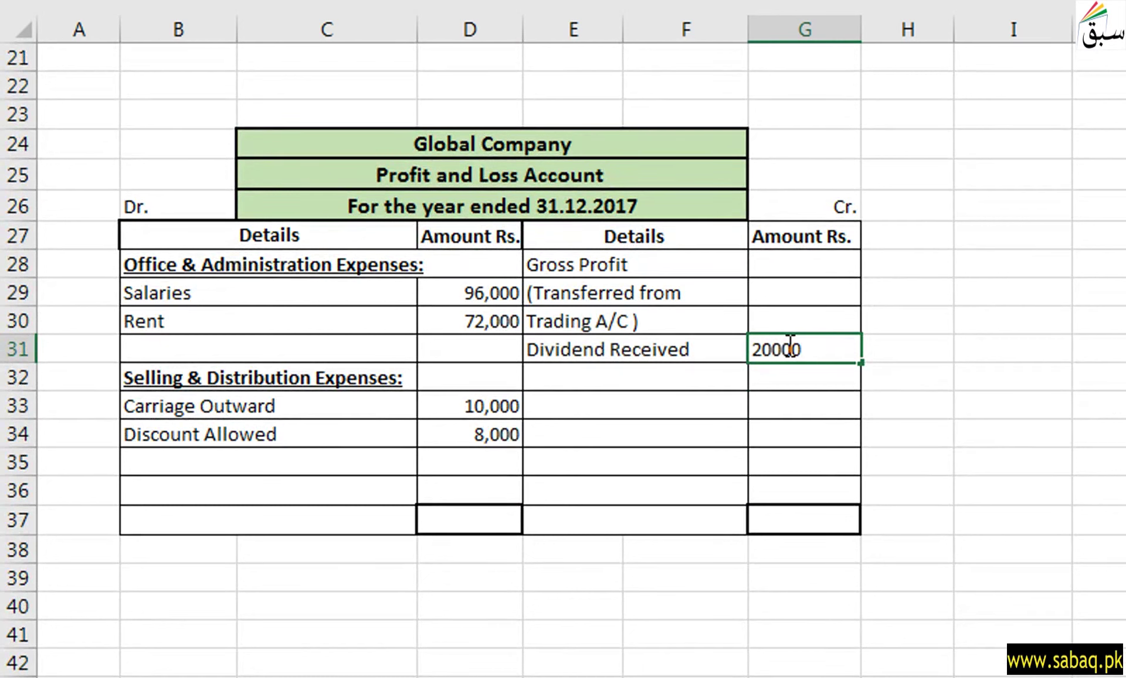
pyautogui.click(730, 382)
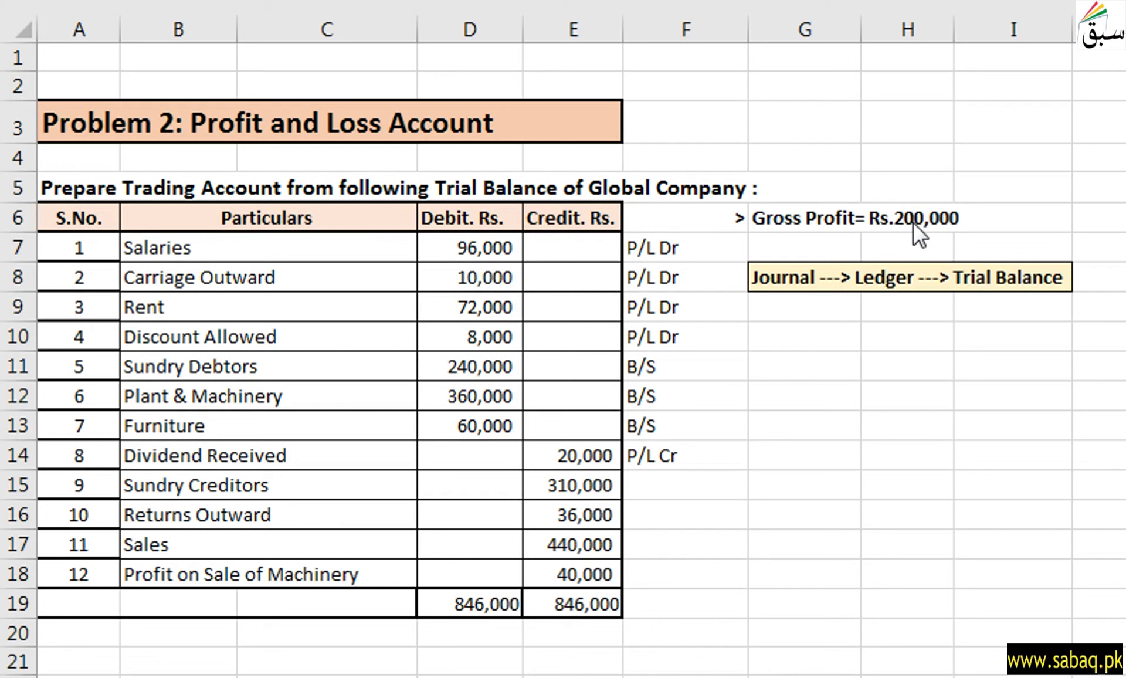
# Enter 200000 as the Gross Profit amount in cell G28 on the credit side of the Profit and Loss Account.
pyautogui.hotkey('shift', 'Right')
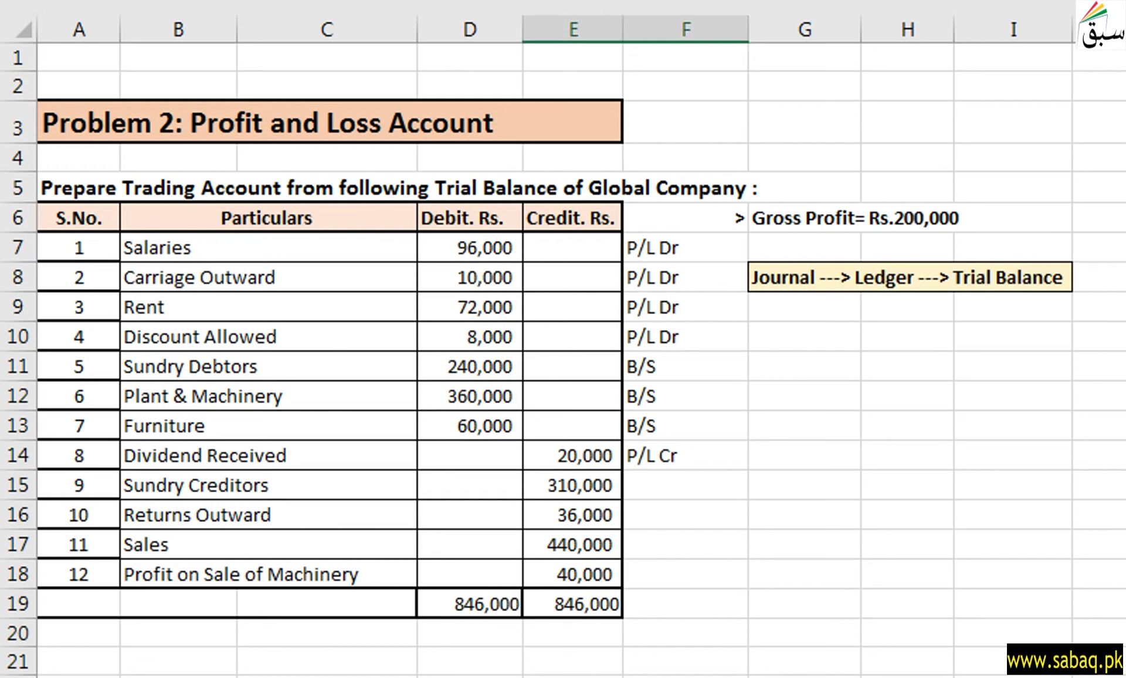
pyautogui.scroll(-7, 563, 352)
pyautogui.click(804, 236)
pyautogui.write('200000')
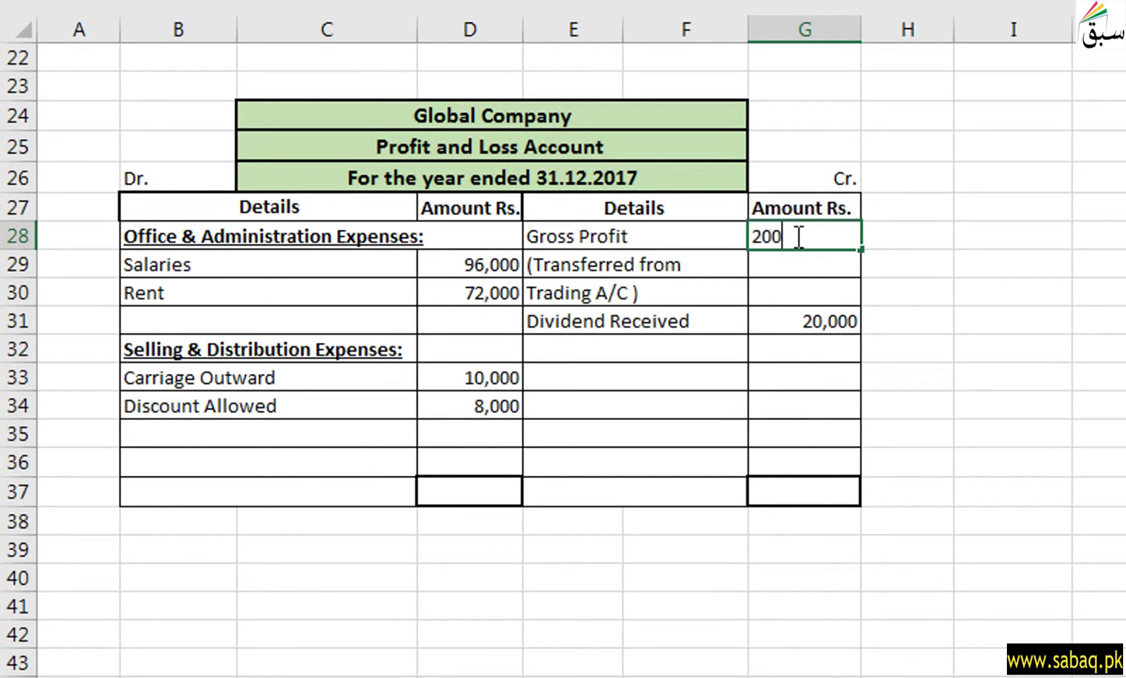
pyautogui.click(1073, 252)
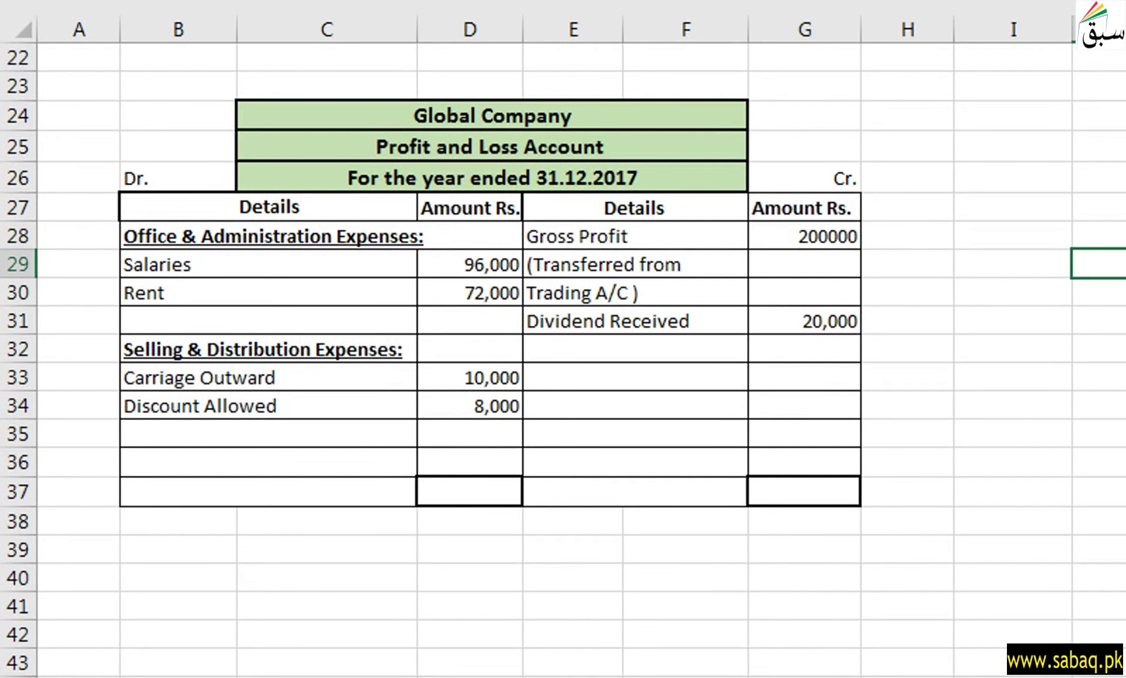
pyautogui.scroll(7, 469, 610)
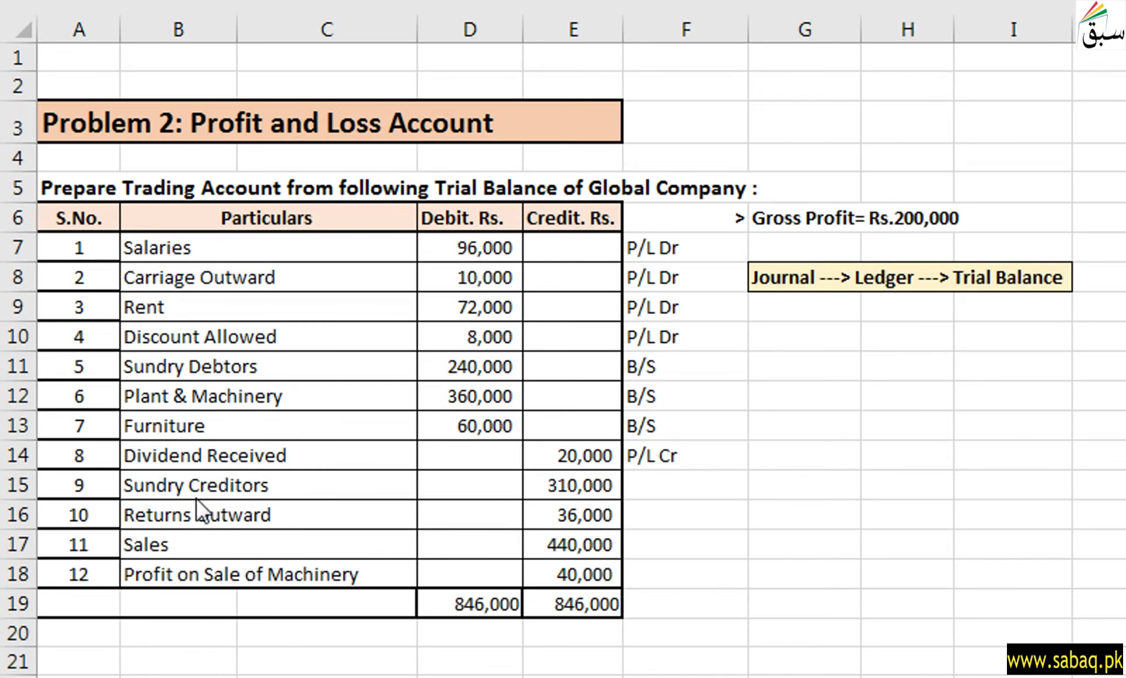
# Mark the Sundry Creditors row of the trial balance as B/S in cell F15.
pyautogui.doubleClick(672, 482)
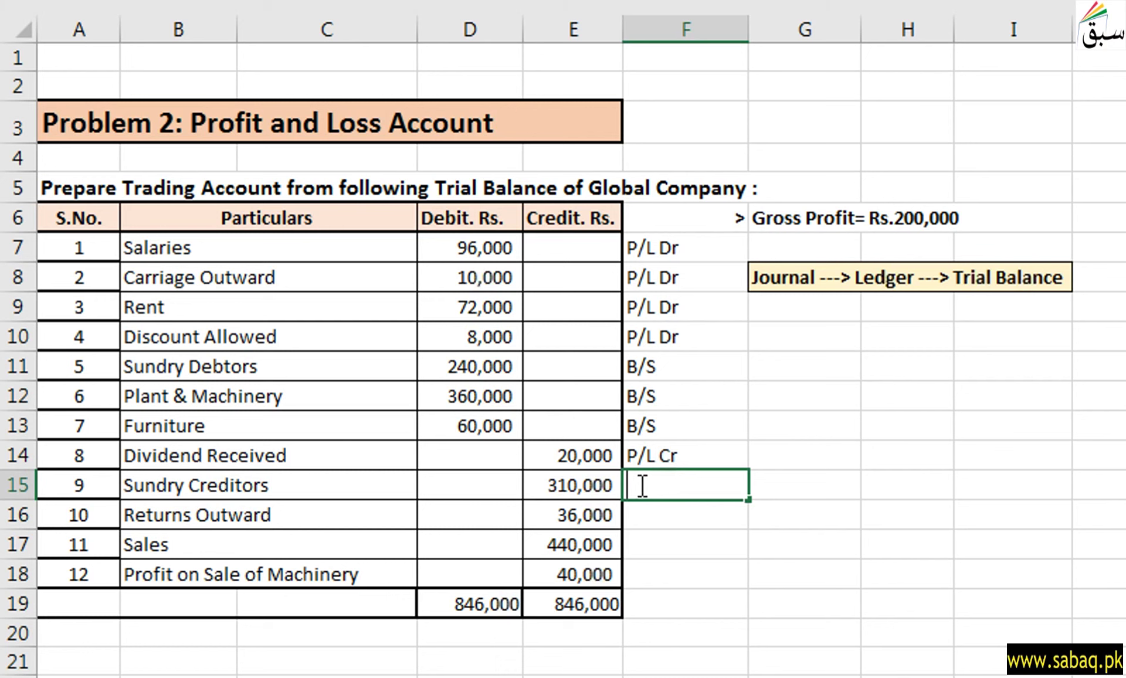
pyautogui.write('B/S')
pyautogui.click(804, 514)
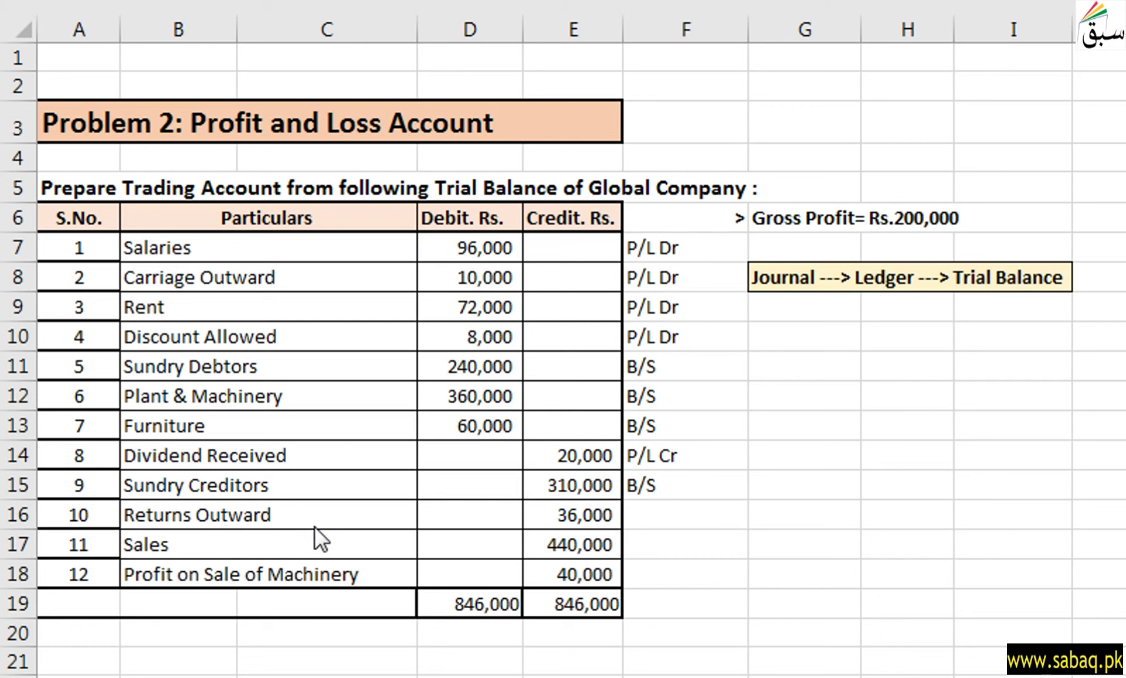
# Mark the Returns Outward and Sales rows of the trial balance as Trading in cells F16 and F17.
pyautogui.doubleClick(804, 515)
pyautogui.doubleClick(659, 510)
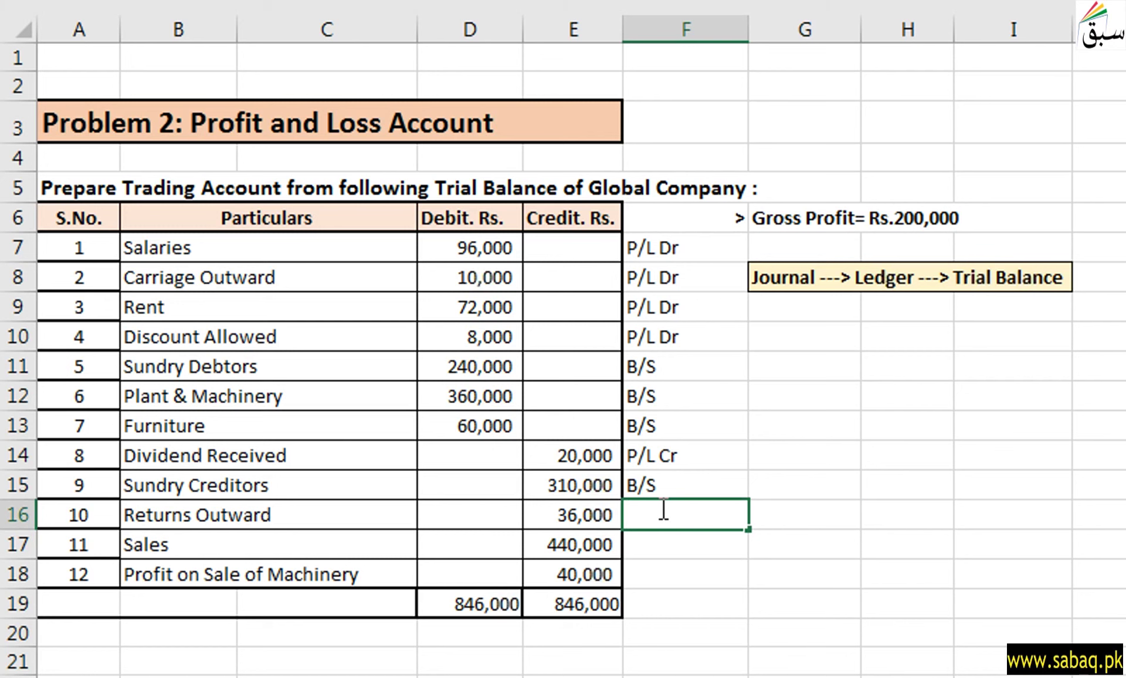
pyautogui.write('Trading')
pyautogui.click(734, 463)
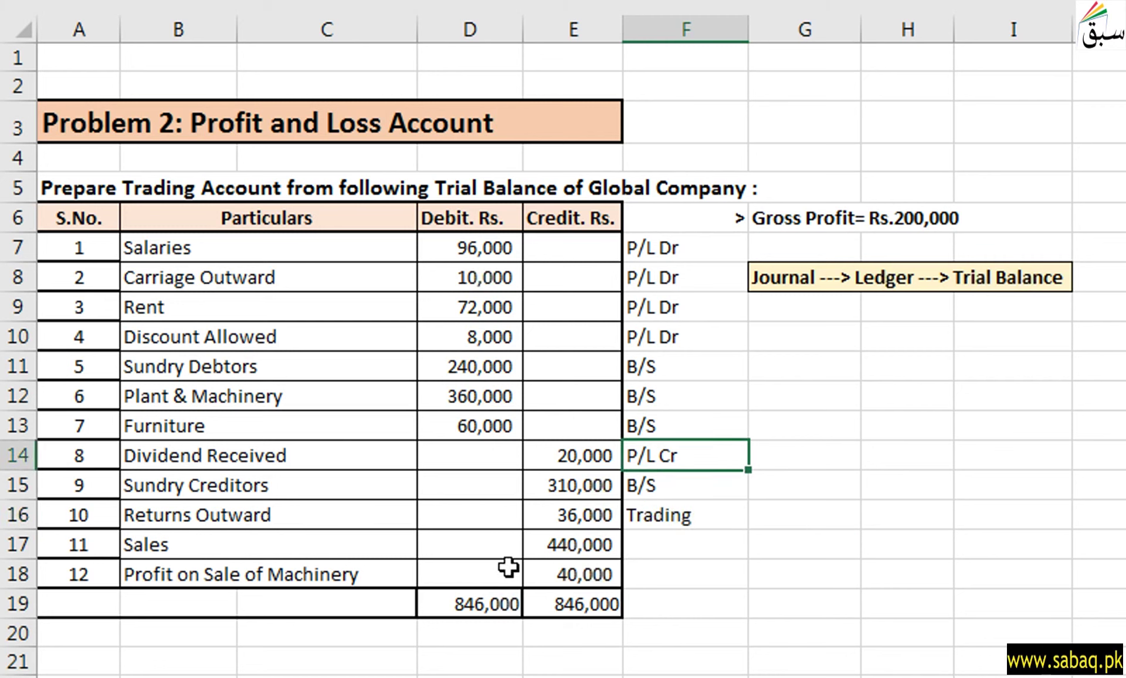
pyautogui.click(656, 546)
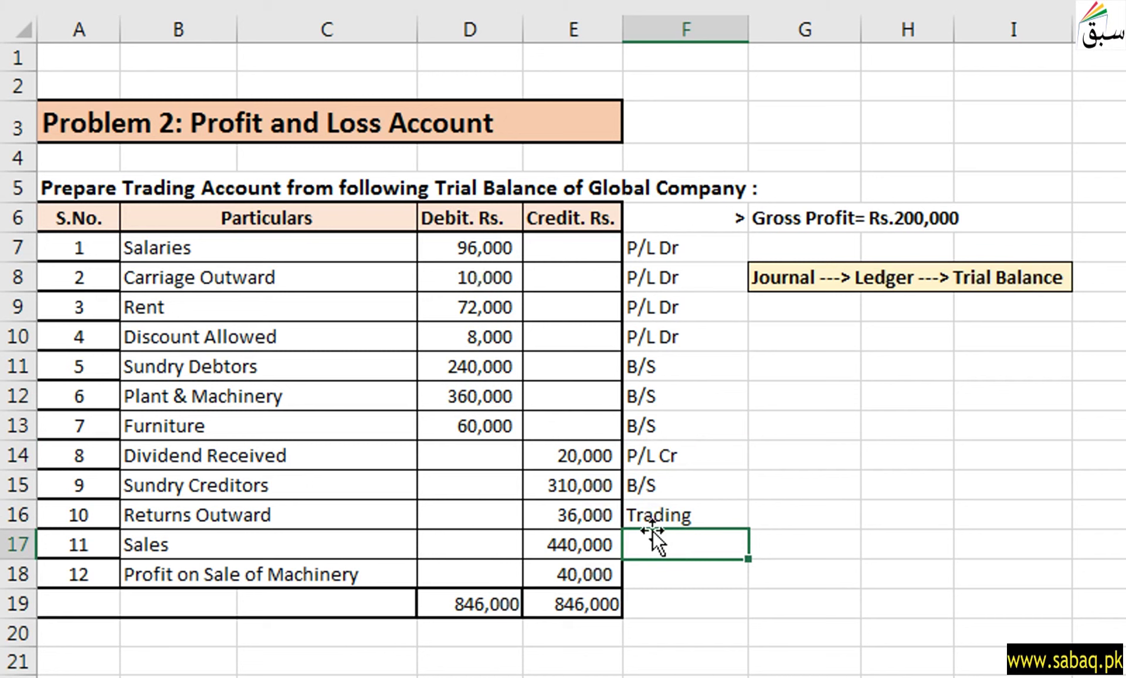
pyautogui.write('Trading')
pyautogui.click(726, 485)
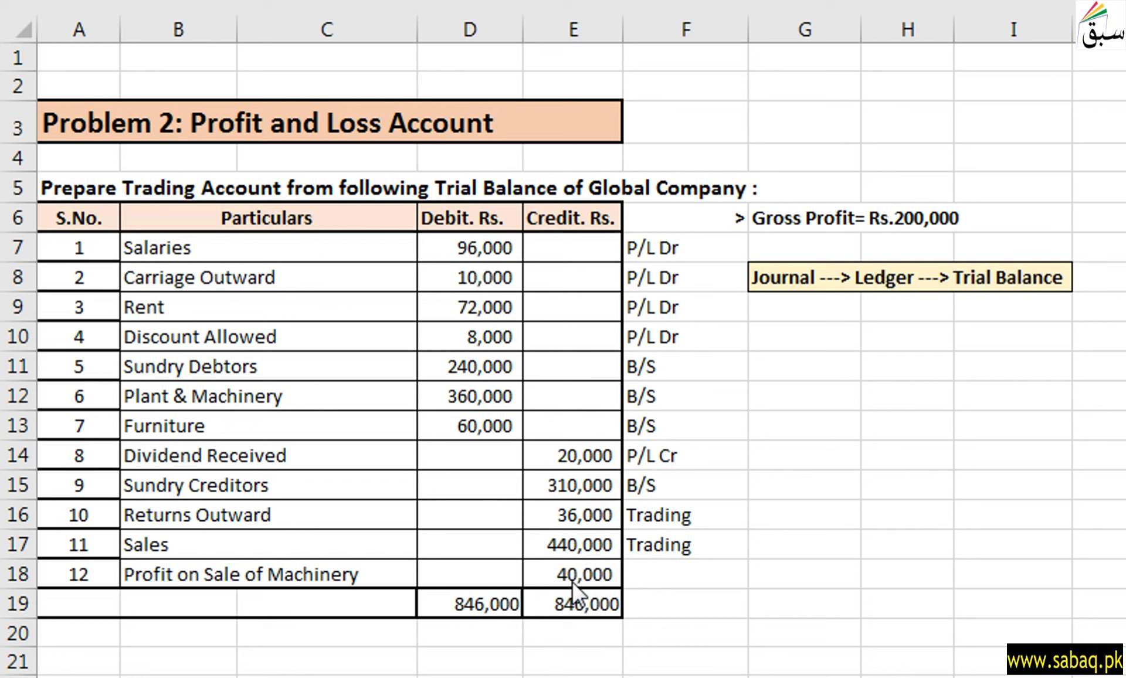
# Mark the Profit on Sale of Machinery row of the trial balance as P/L Cr in cell F18.
pyautogui.press('Down')
pyautogui.click(661, 564)
pyautogui.doubleClick(663, 567)
pyautogui.write('P/')
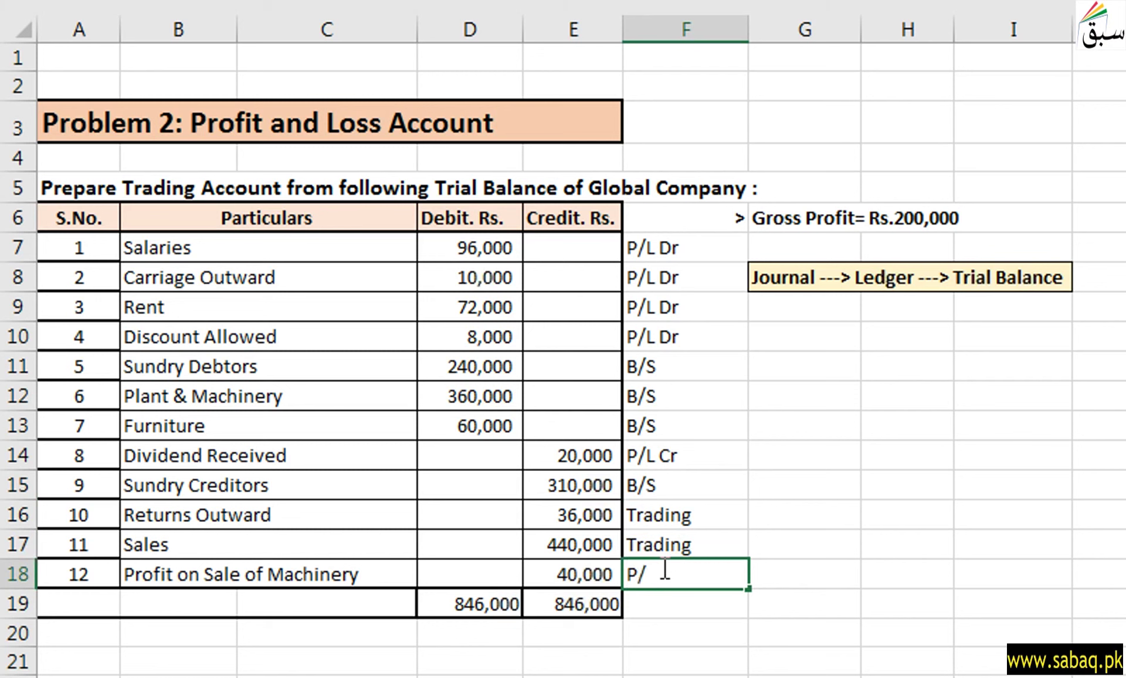
pyautogui.write('L Cr')
pyautogui.press('Return')
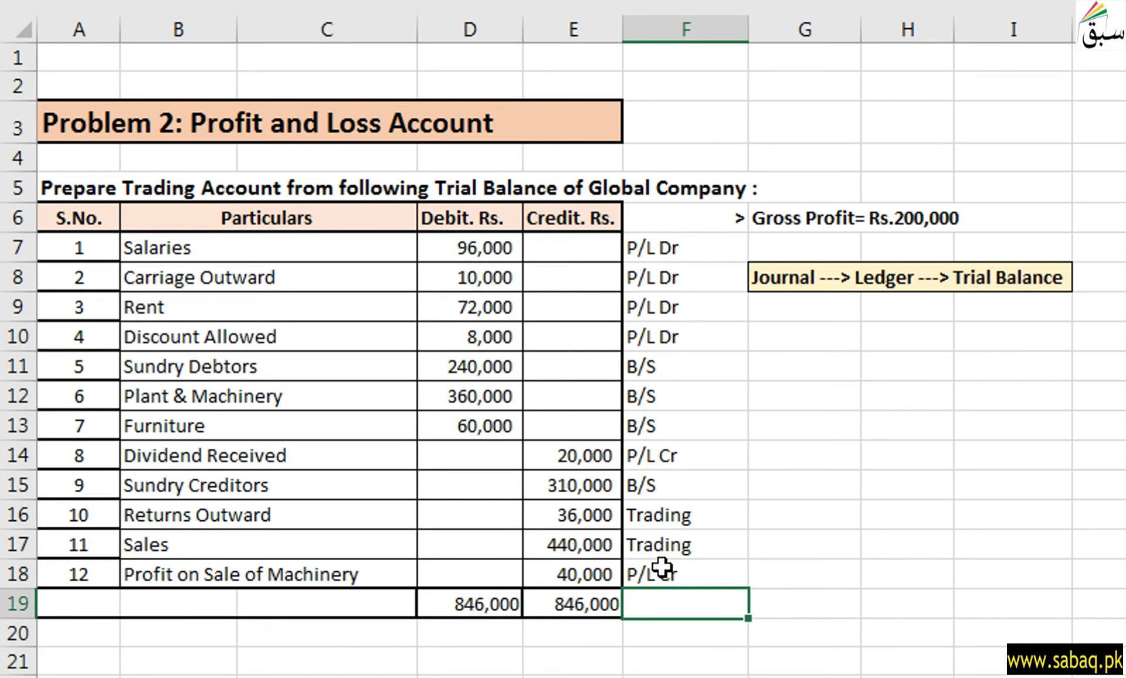
# Copy Profit on Sale of Machinery into row 32 on the account's credit side and enter its amount, 40,000, in G32.
pyautogui.click(234, 575)
pyautogui.hotkey('ctrl', 'c')
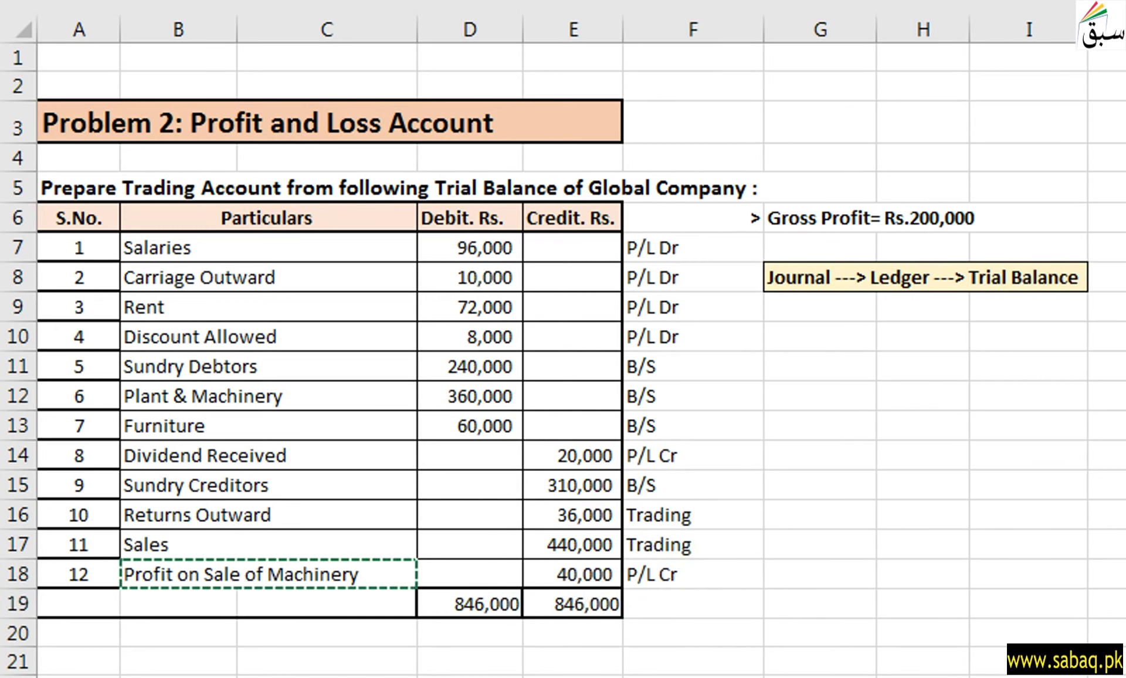
pyautogui.scroll(-5, 564, 359)
pyautogui.click(923, 524)
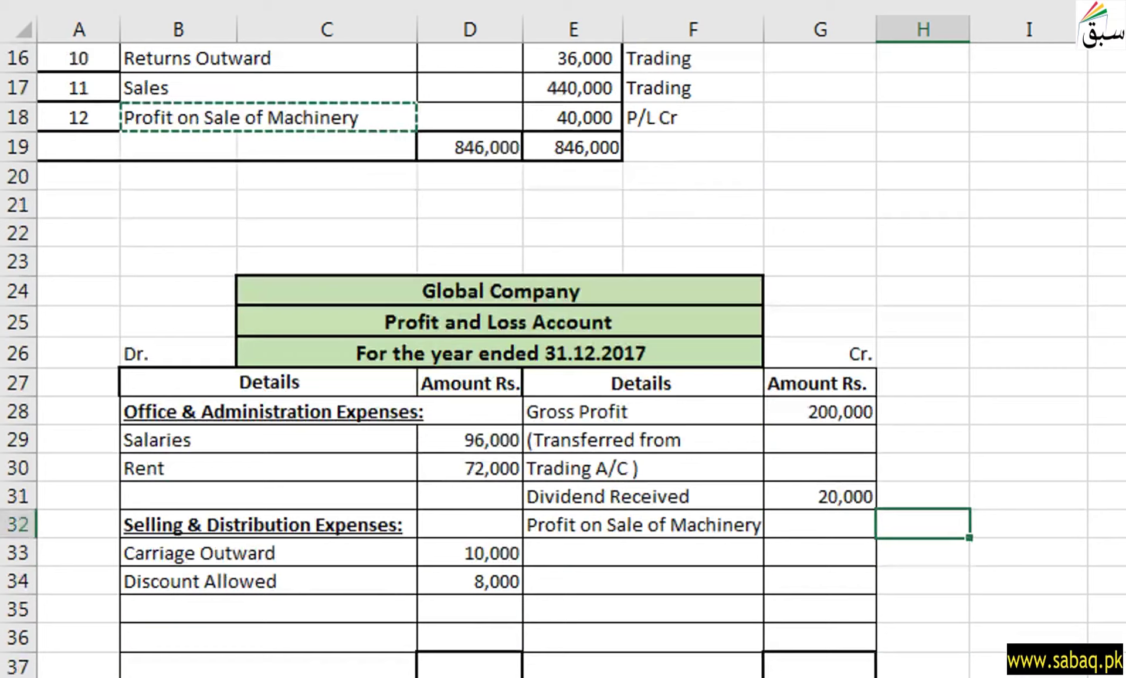
pyautogui.scroll(-1, 563, 359)
pyautogui.scroll(-1, 546, 299)
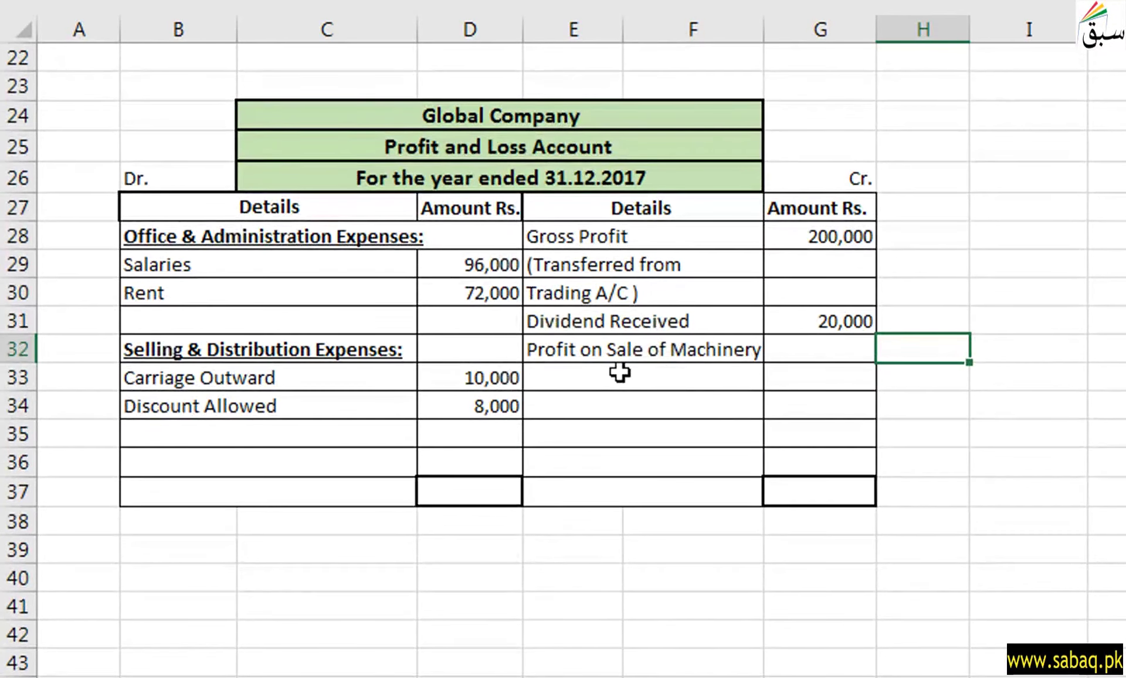
pyautogui.doubleClick(783, 351)
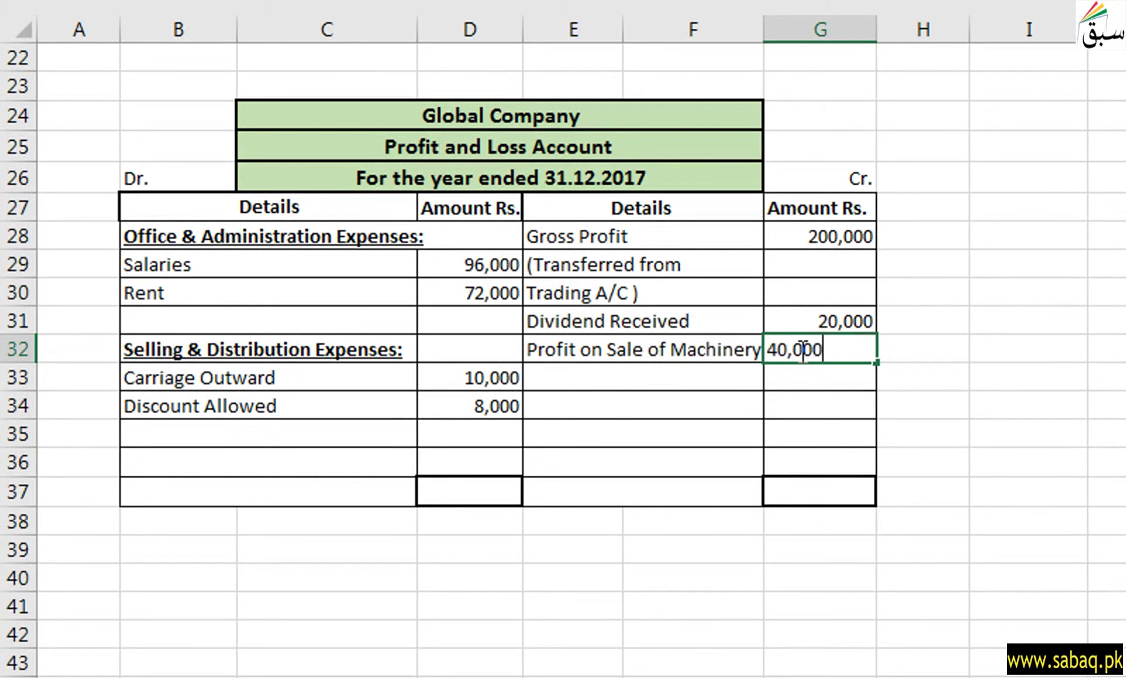
pyautogui.click(757, 633)
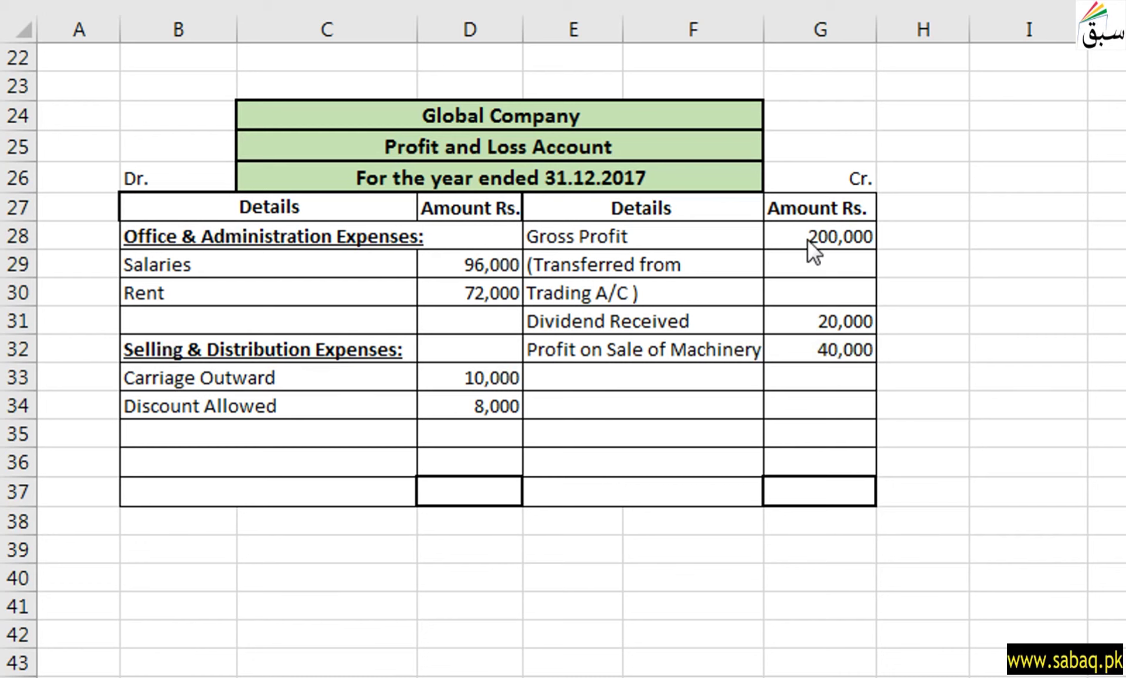
# Below the account, enter the credit total 260,000 in G39 and sum the expenses in D39 with =96000+72000+10000+8000.
pyautogui.doubleClick(825, 521)
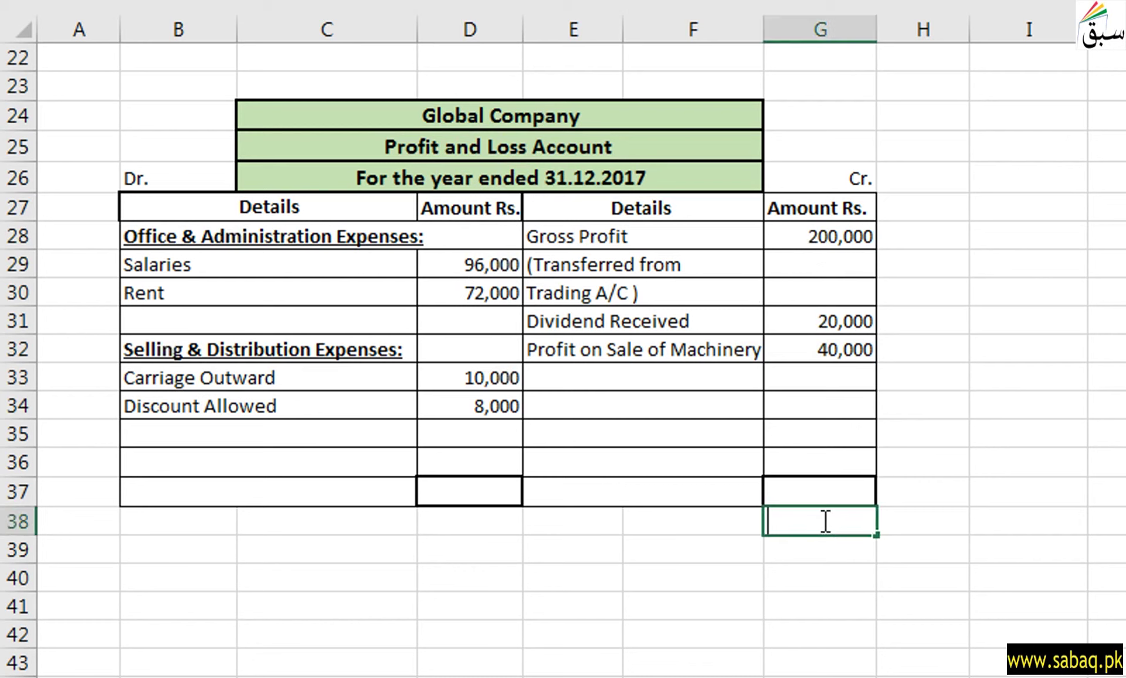
pyautogui.doubleClick(812, 553)
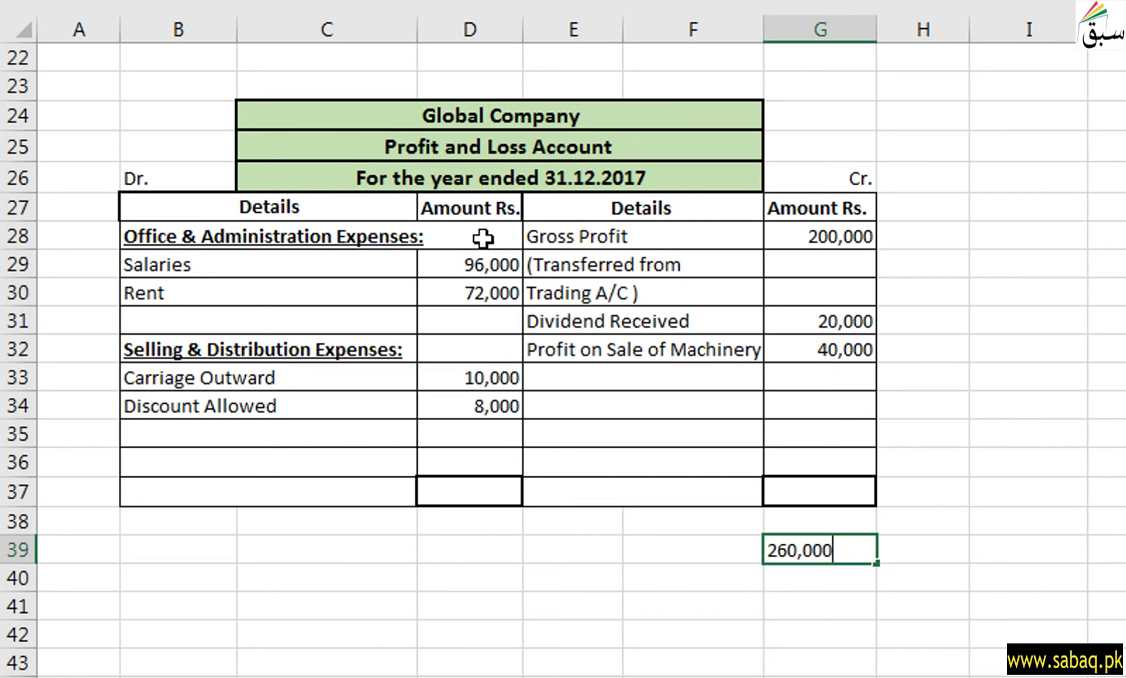
pyautogui.doubleClick(486, 549)
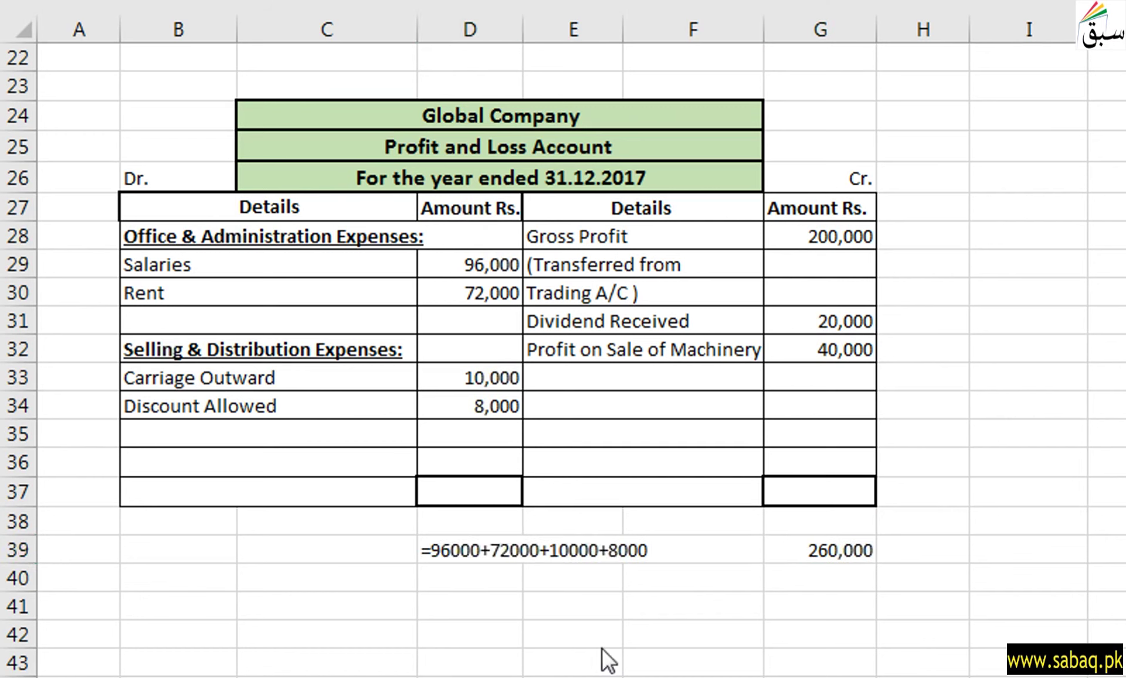
pyautogui.click(564, 549)
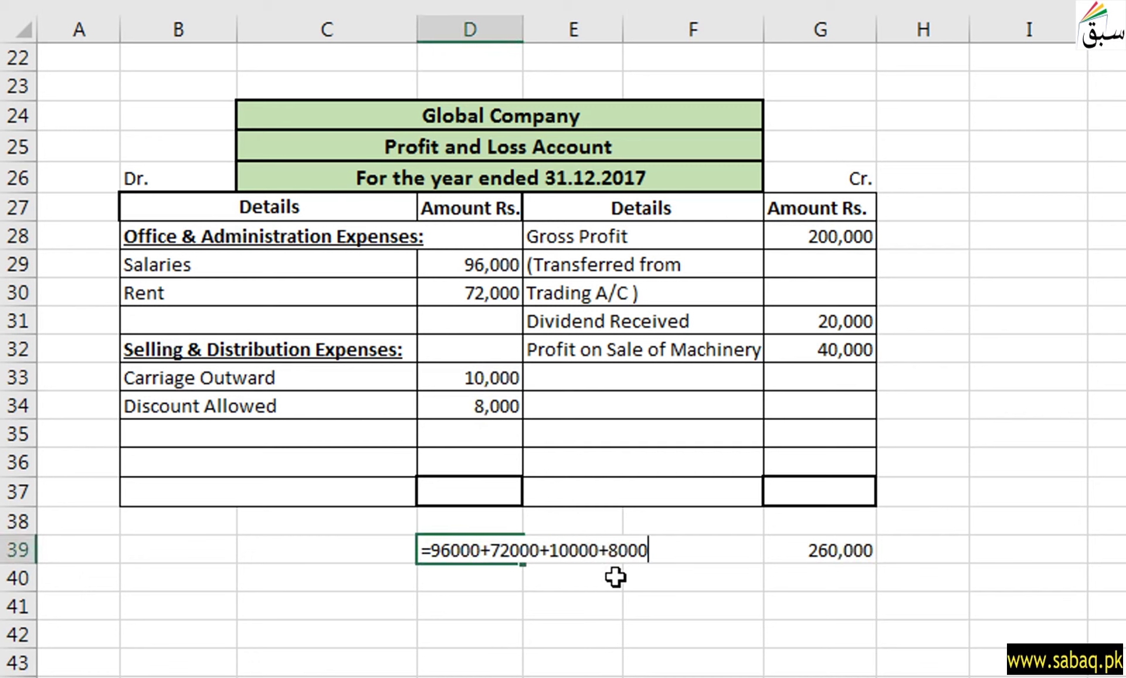
pyautogui.press('Return')
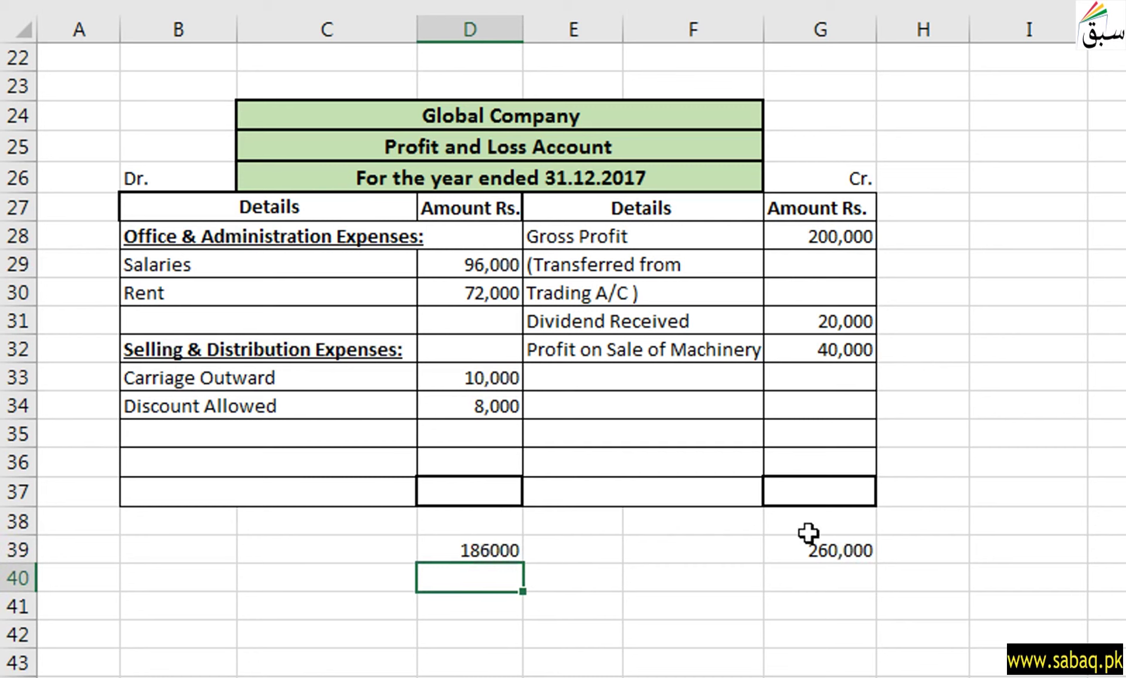
# Add Net Profit to row 35 on the debit side of the account with the amount 74,000 in D35.
pyautogui.doubleClick(843, 490)
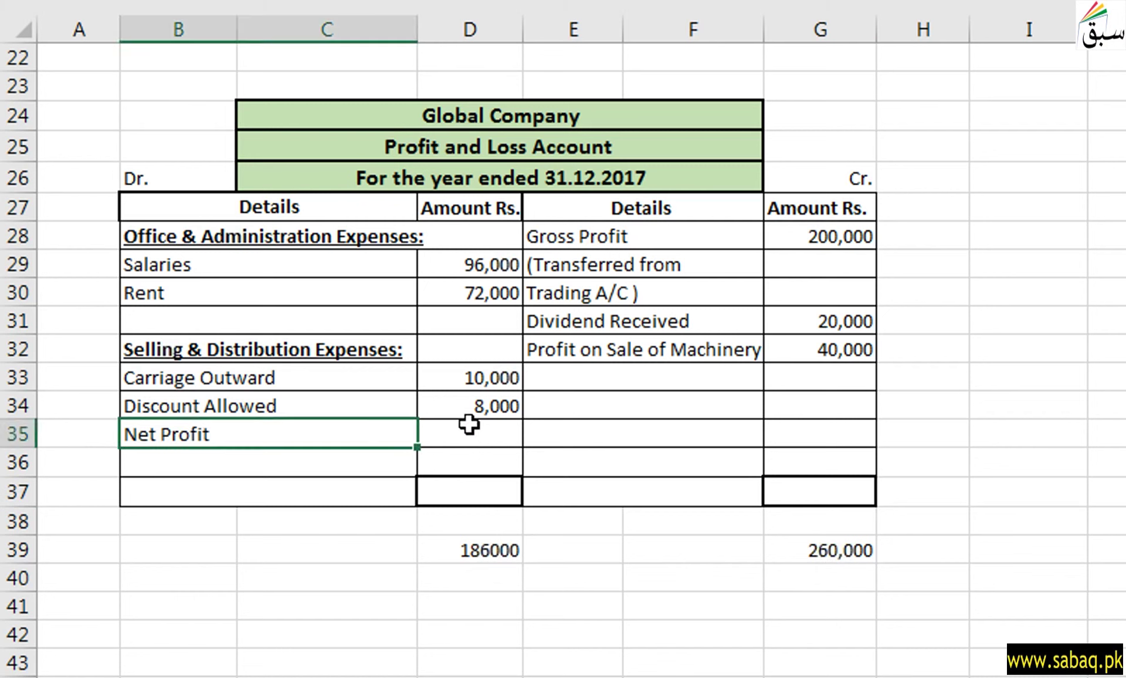
pyautogui.click(485, 437)
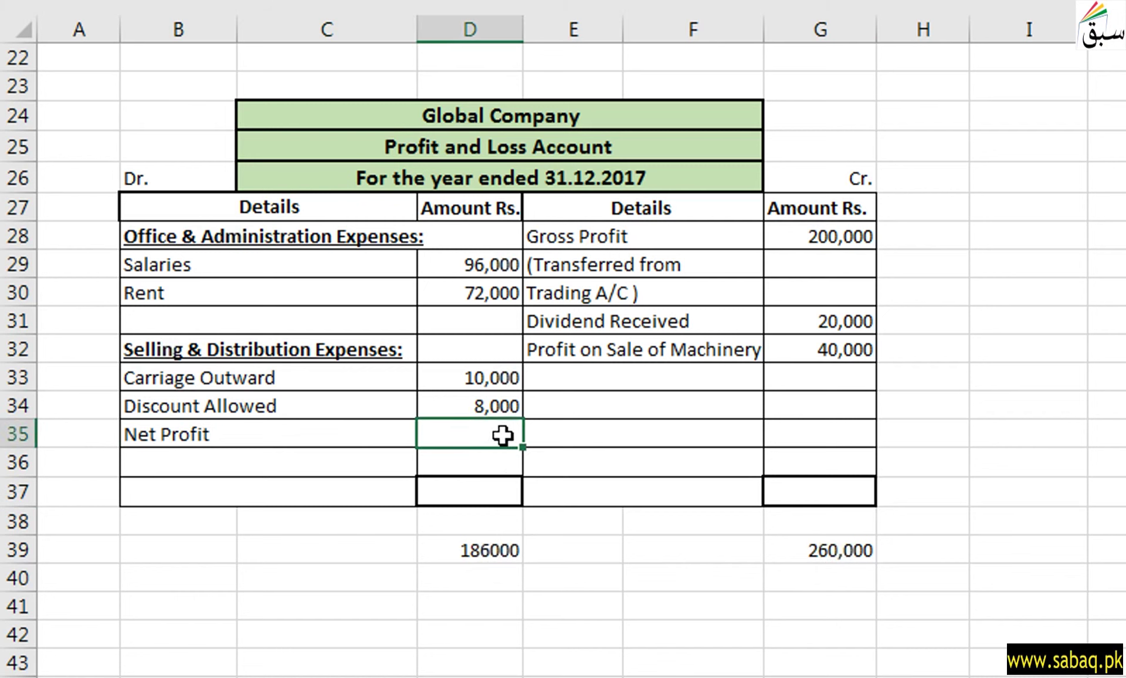
pyautogui.write('74')
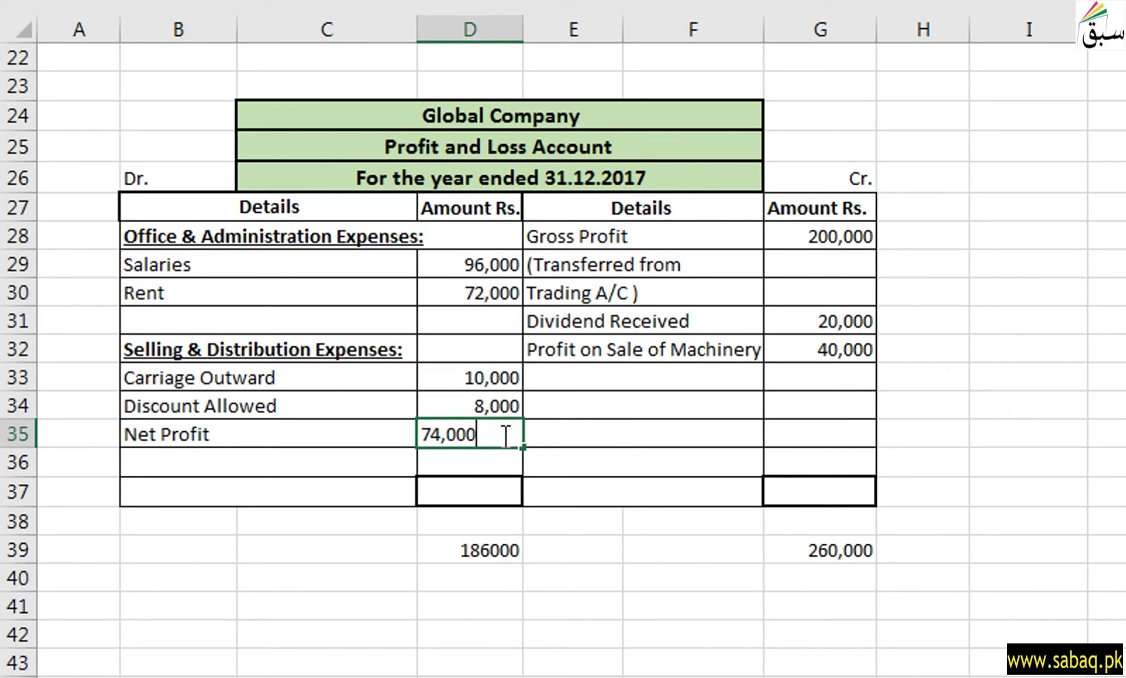
pyautogui.click(570, 515)
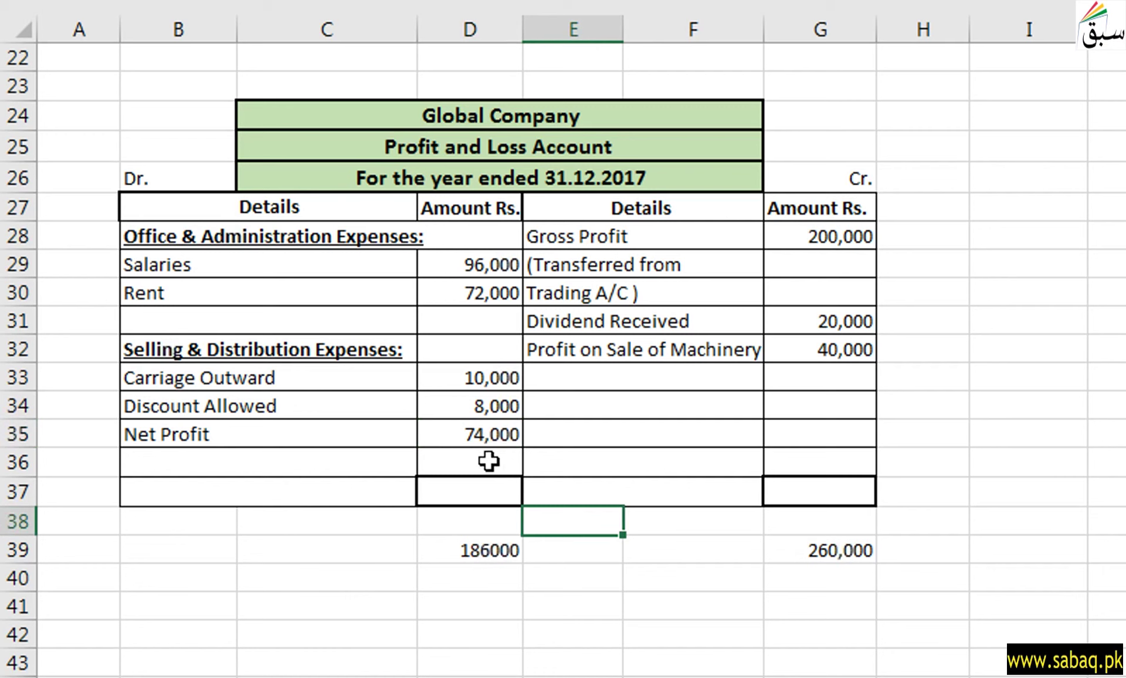
# Enter 260,000 as the closing total on both sides of the Profit and Loss Account, in cells G37 and D37.
pyautogui.doubleClick(798, 492)
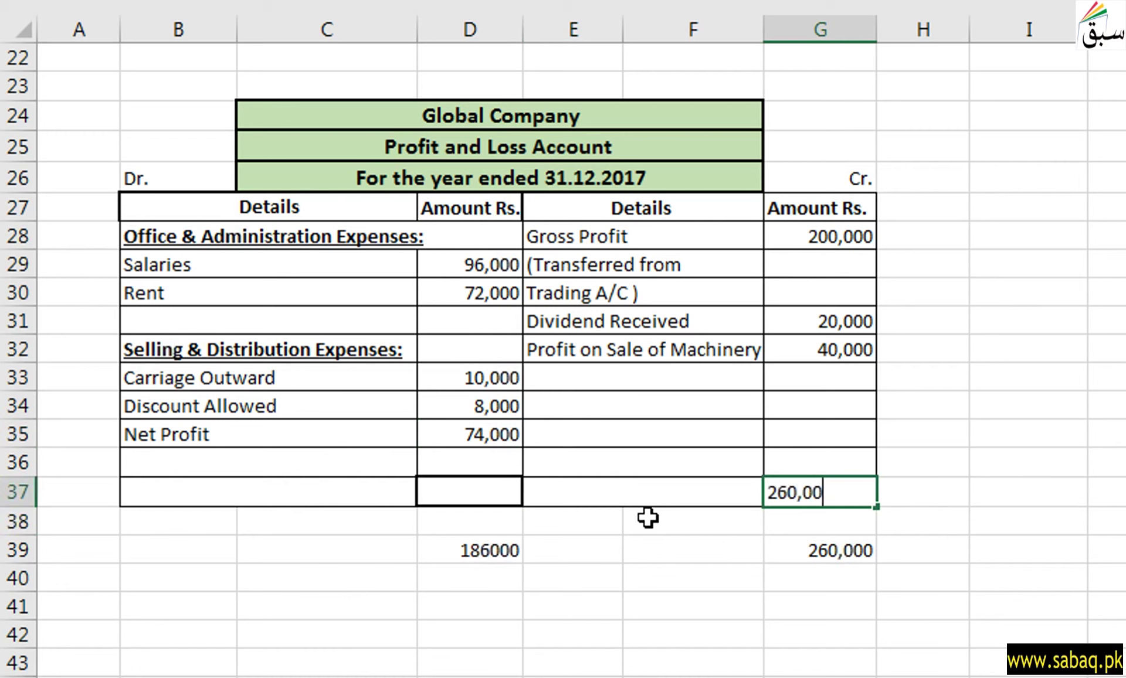
pyautogui.click(474, 490)
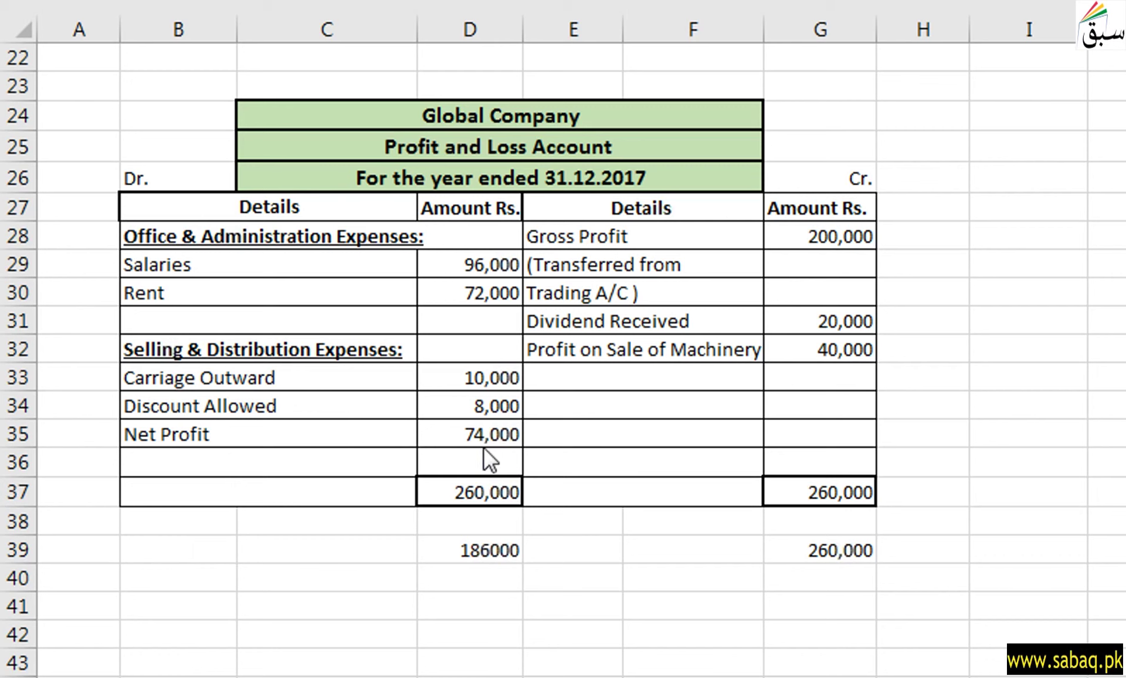
pyautogui.scroll(7, 142, 346)
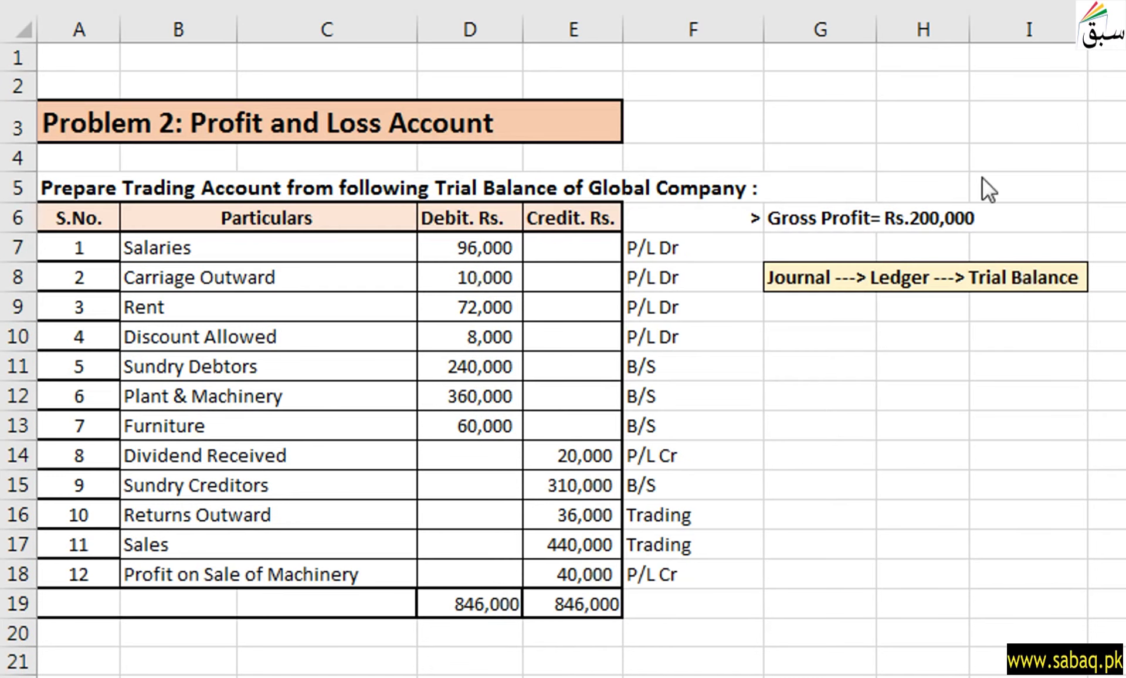
pyautogui.click(573, 277)
pyautogui.scroll(-6, 563, 359)
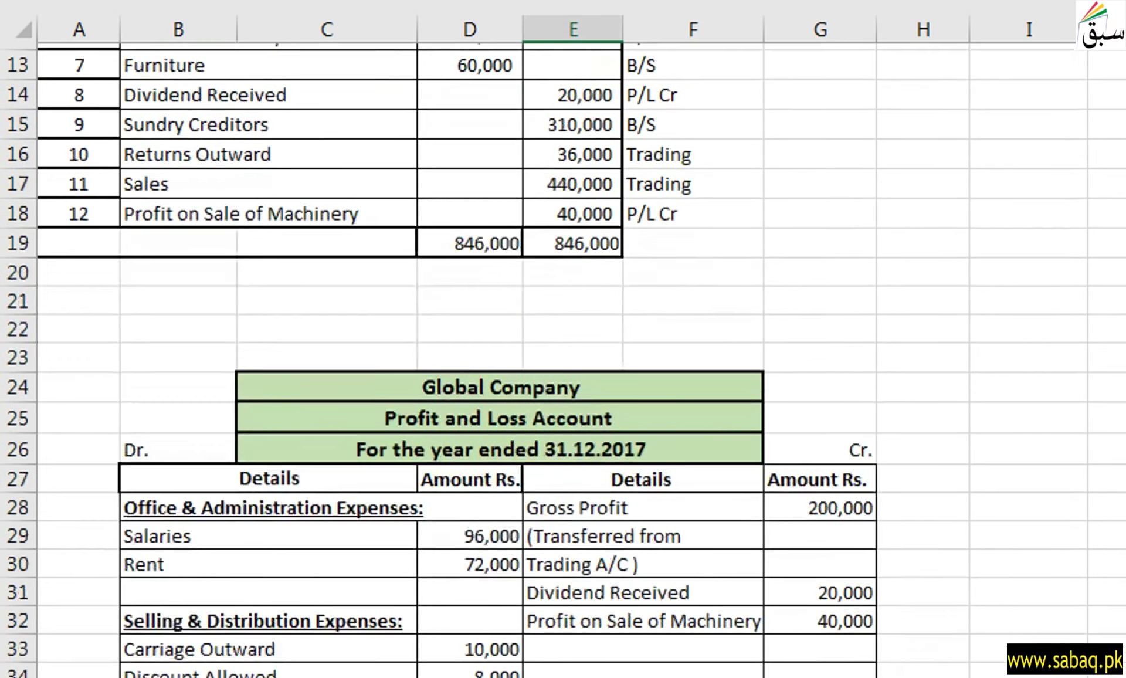
pyautogui.scroll(-1, 563, 359)
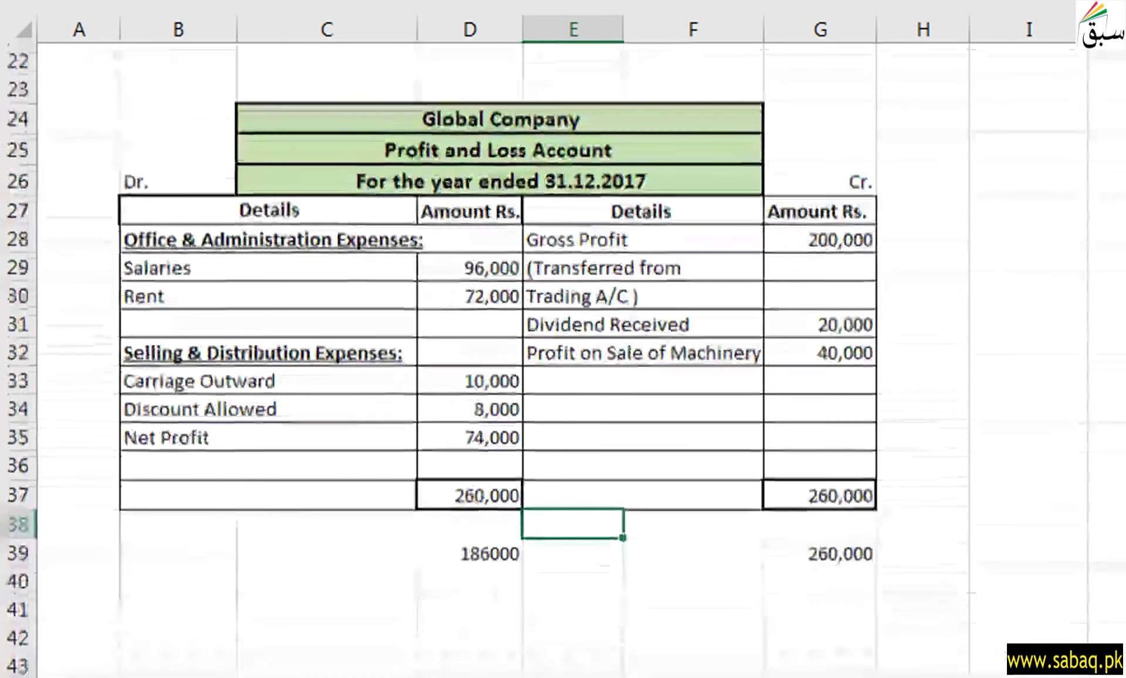